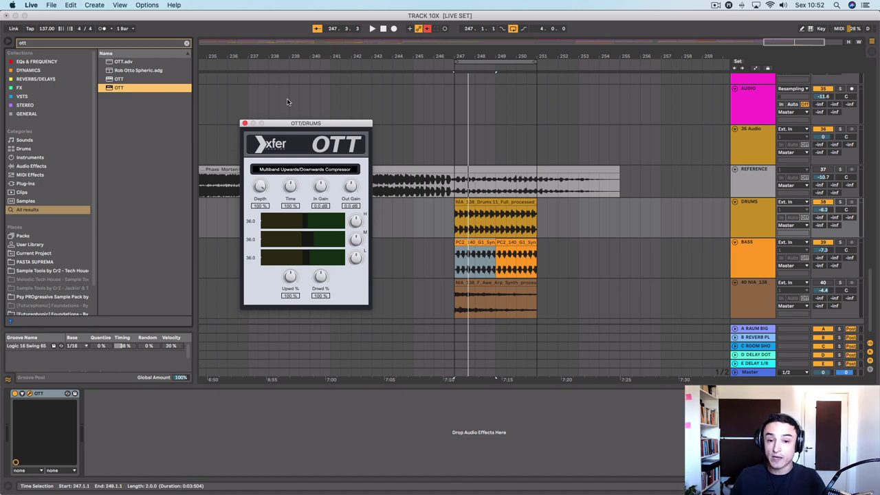
Select the DRUMS track and play it while sweeping OTT's Depth down to 0 % and back to 100 %.
{"action": "left_click", "coordinate": [755, 226]}
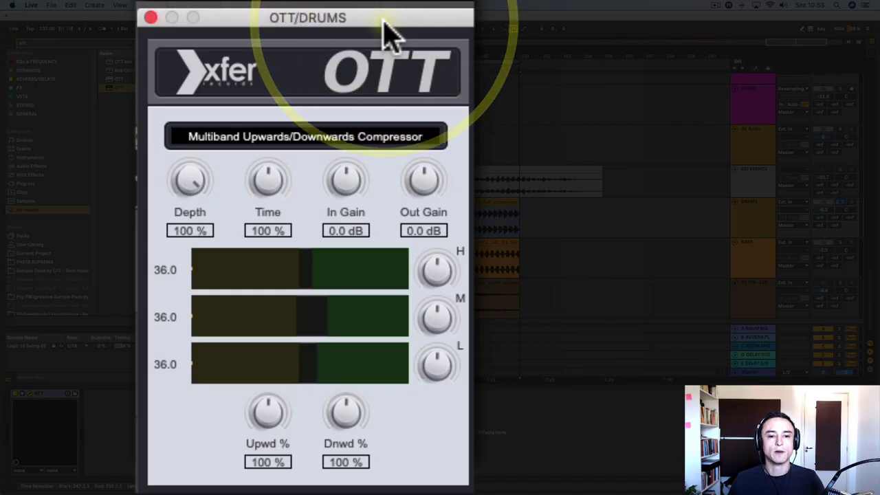
{"action": "key", "text": "space"}
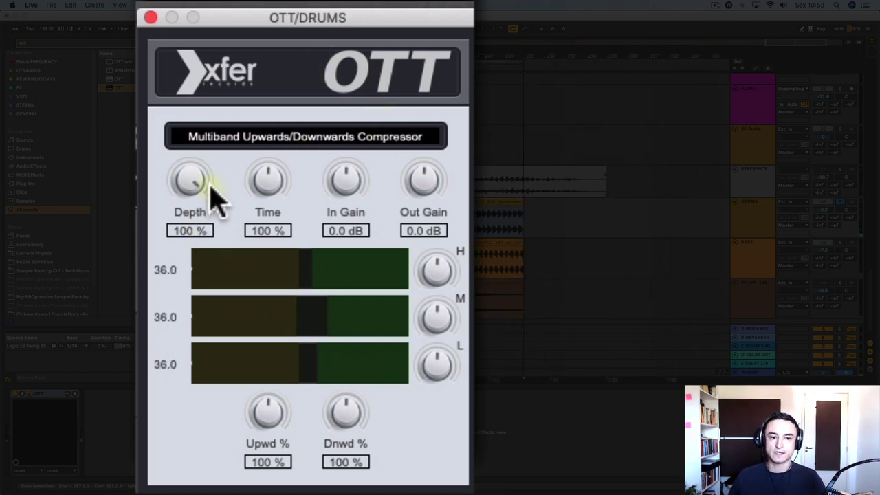
{"action": "left_click_drag", "start_coordinate": [196, 181], "coordinate": [192, 127]}
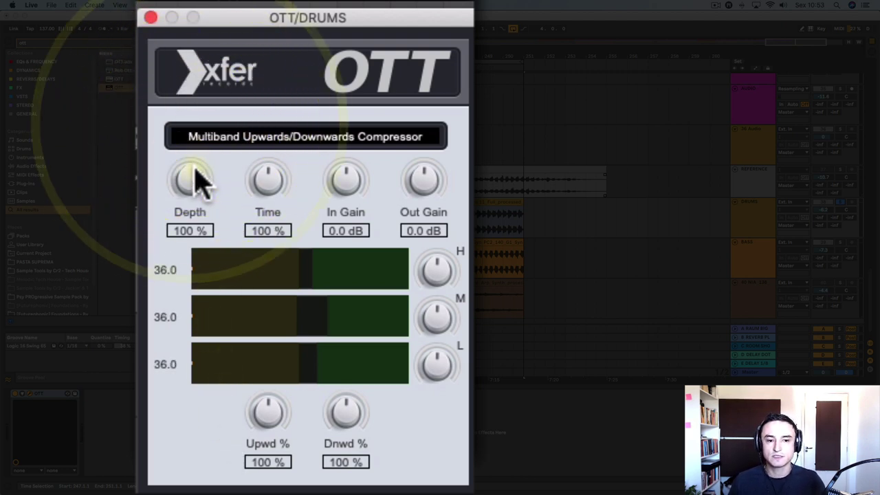
{"action": "left_click_drag", "start_coordinate": [194, 168], "coordinate": [182, 272]}
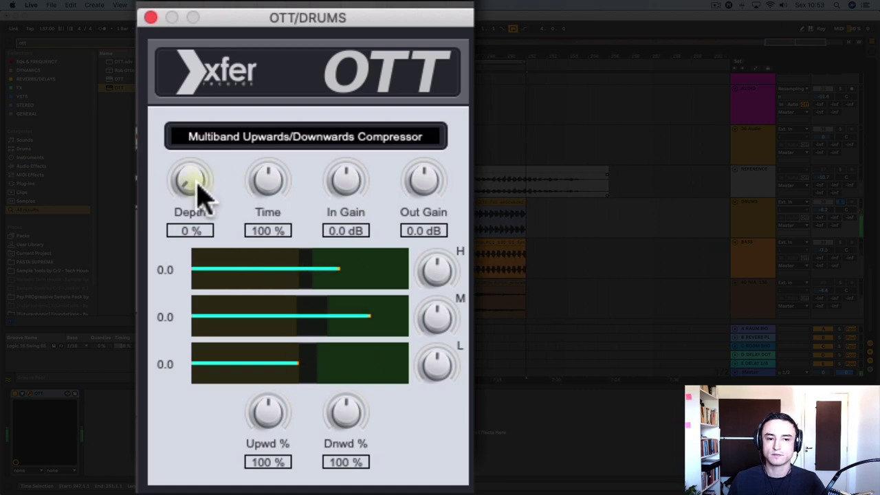
{"action": "left_click_drag", "start_coordinate": [196, 183], "coordinate": [198, 3]}
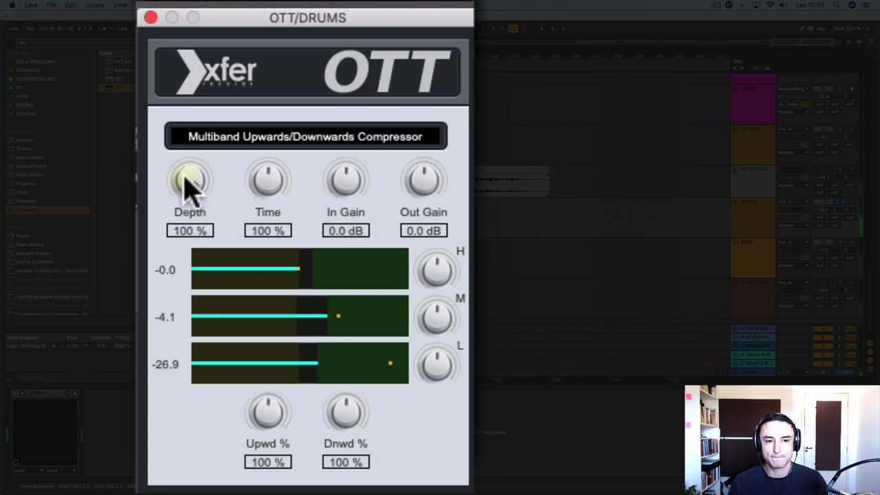
Try OTT's Depth at 27 % and at 52 %, with Time lowered to 0 %.
{"action": "left_click_drag", "start_coordinate": [189, 183], "coordinate": [180, 339]}
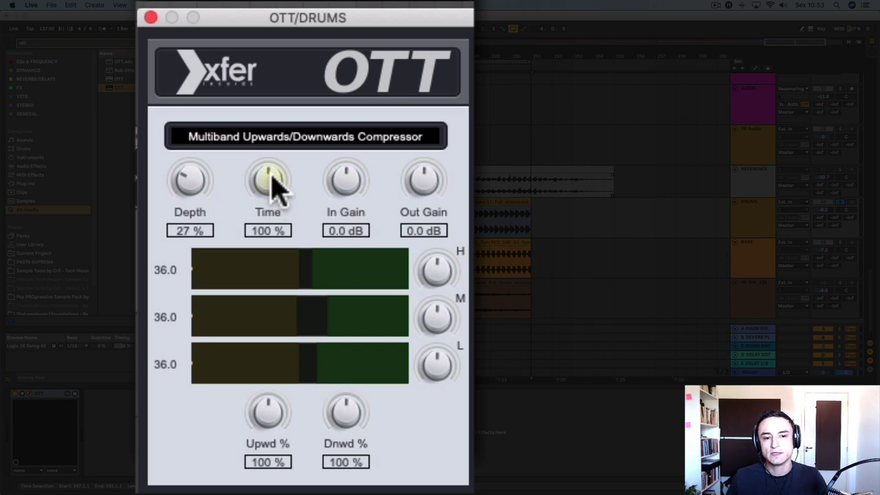
{"action": "left_click_drag", "start_coordinate": [270, 182], "coordinate": [240, 325]}
{"action": "left_click_drag", "start_coordinate": [194, 205], "coordinate": [193, 147]}
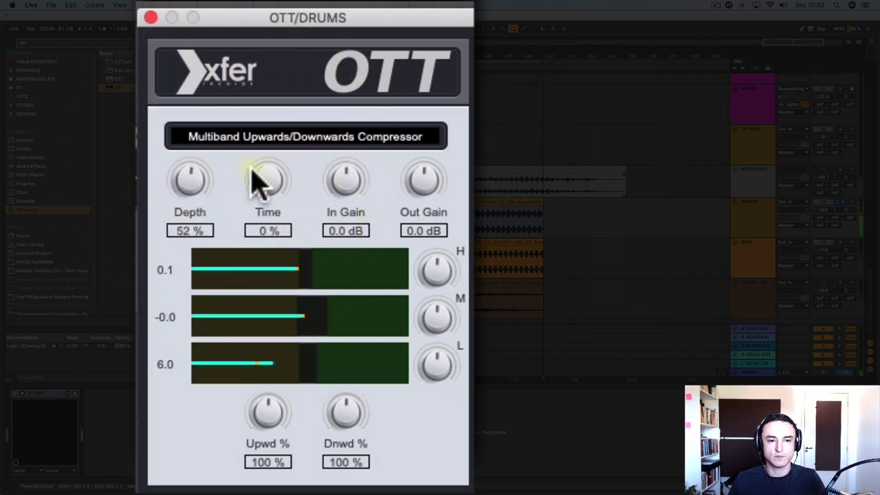
Raise Depth to 100 %, audition Time at 767 %, and lower Time to 90 % before stopping playback.
{"action": "left_click_drag", "start_coordinate": [202, 191], "coordinate": [278, 103]}
{"action": "left_click_drag", "start_coordinate": [278, 0], "coordinate": [265, 43]}
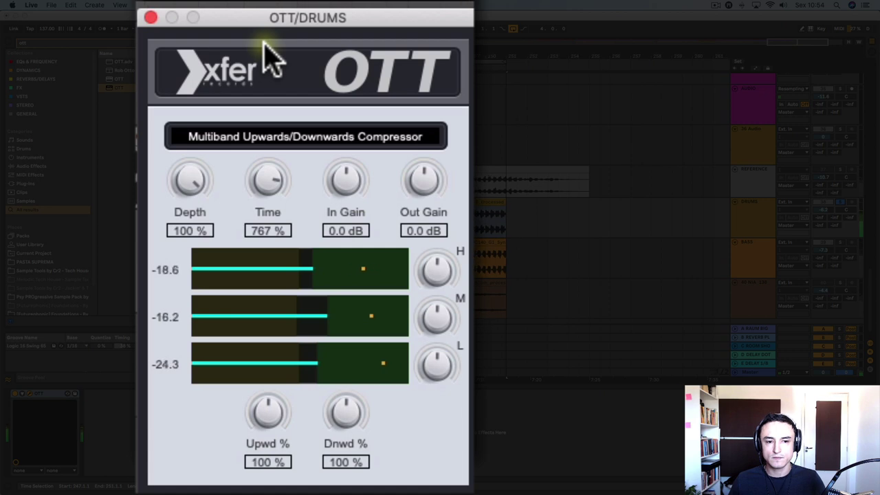
{"action": "left_click", "coordinate": [272, 178]}
{"action": "left_click_drag", "start_coordinate": [270, 177], "coordinate": [269, 279]}
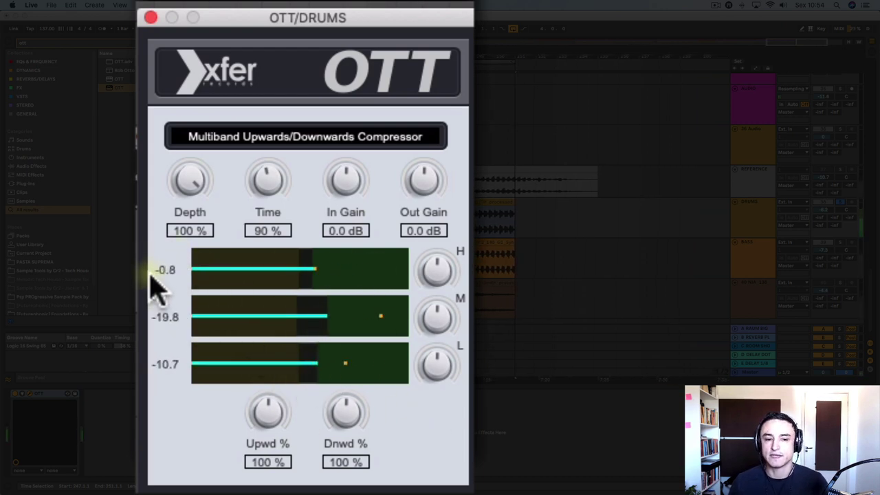
{"action": "key", "text": "space"}
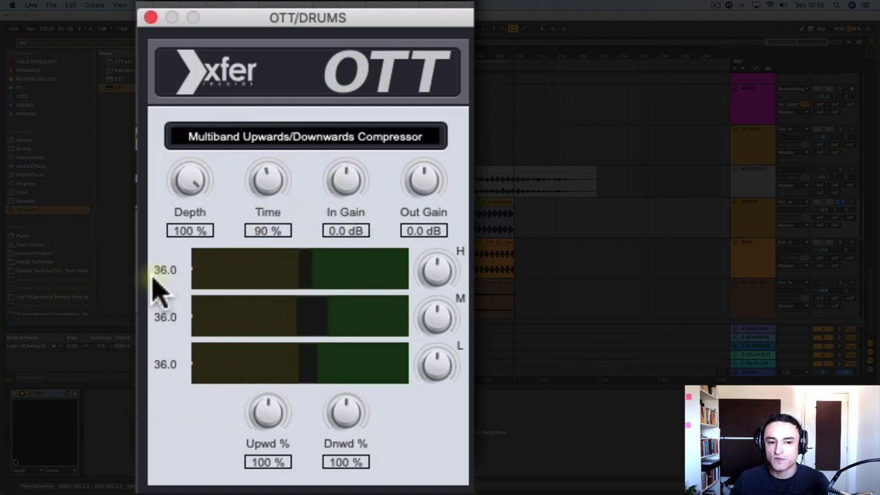
Start and stop the drum loop to examine upward and downward compression in OTT's three band meters.
{"action": "key", "text": "space"}
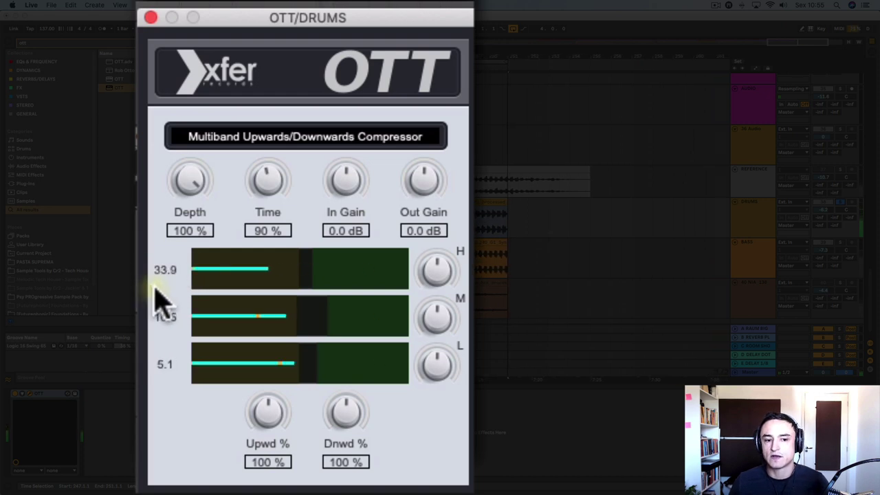
{"action": "key", "text": "space"}
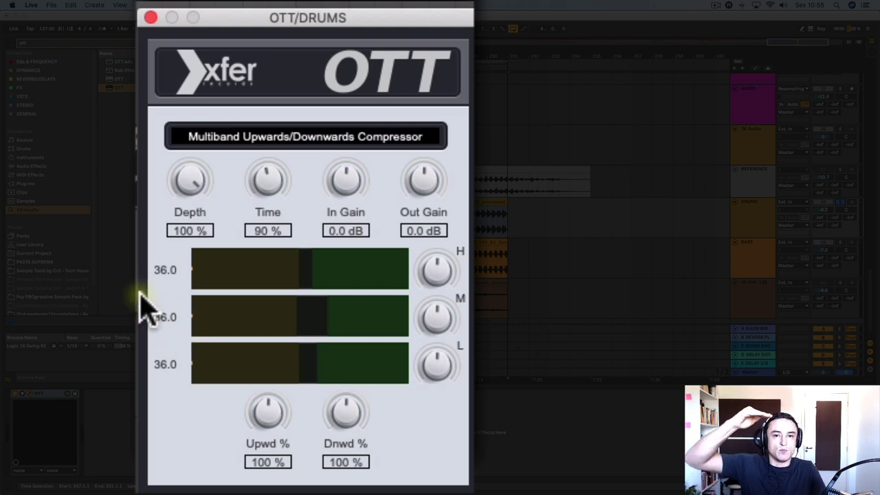
{"action": "key", "text": "space"}
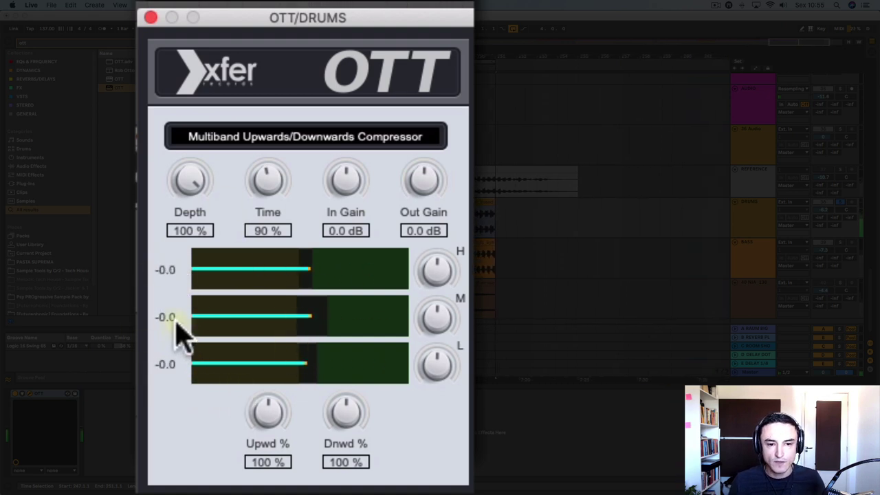
{"action": "left_click", "coordinate": [365, 271]}
{"action": "key", "text": "space"}
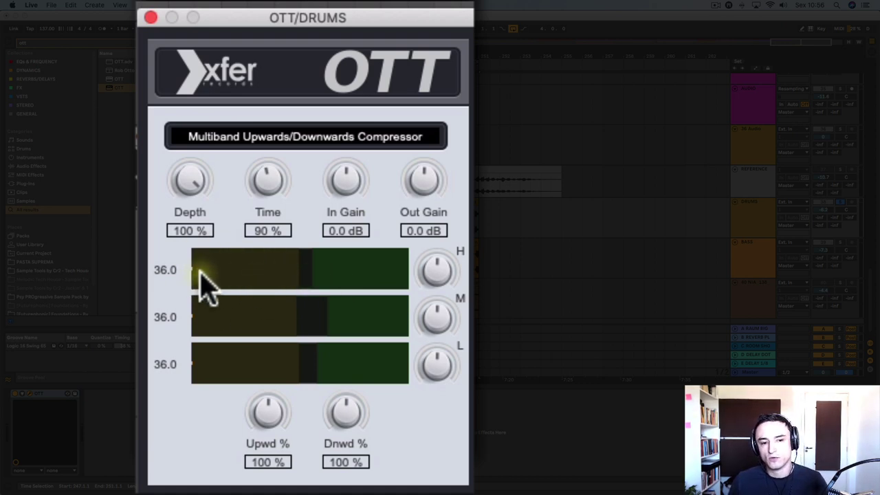
{"action": "left_click", "coordinate": [382, 281]}
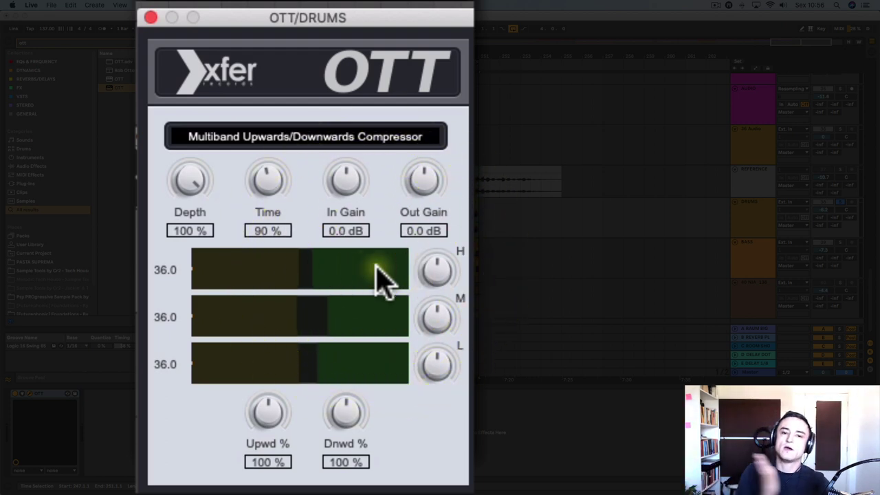
Play the drums and shift the H band's thresholds up and down, settling slightly above their default position.
{"action": "left_click_drag", "start_coordinate": [302, 279], "coordinate": [189, 270]}
{"action": "left_click", "coordinate": [352, 280]}
{"action": "key", "text": "space"}
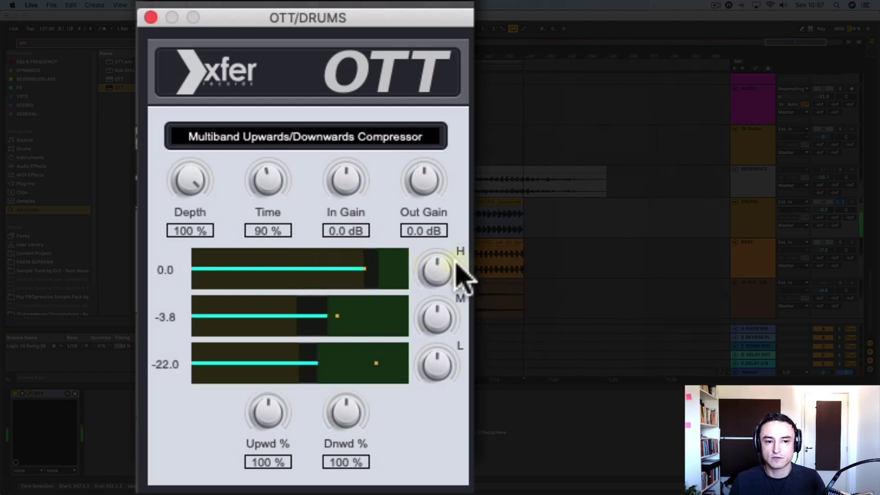
{"action": "left_click_drag", "start_coordinate": [453, 262], "coordinate": [275, 260]}
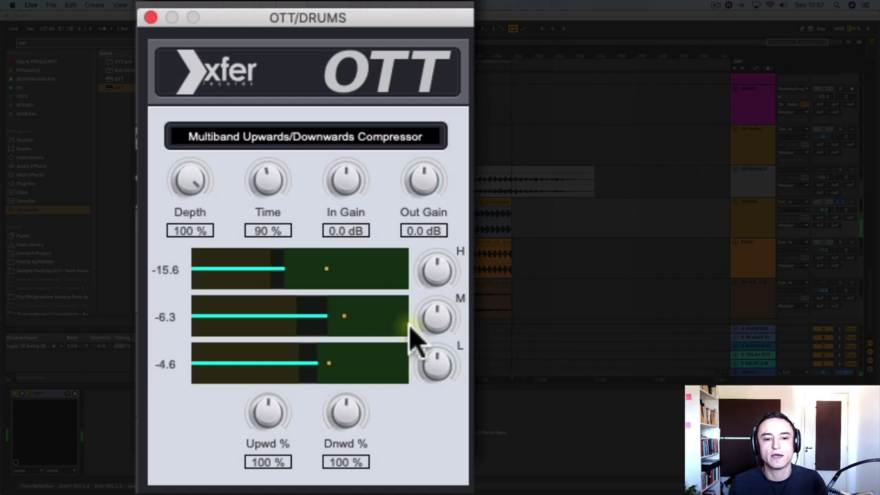
{"action": "key", "text": "space"}
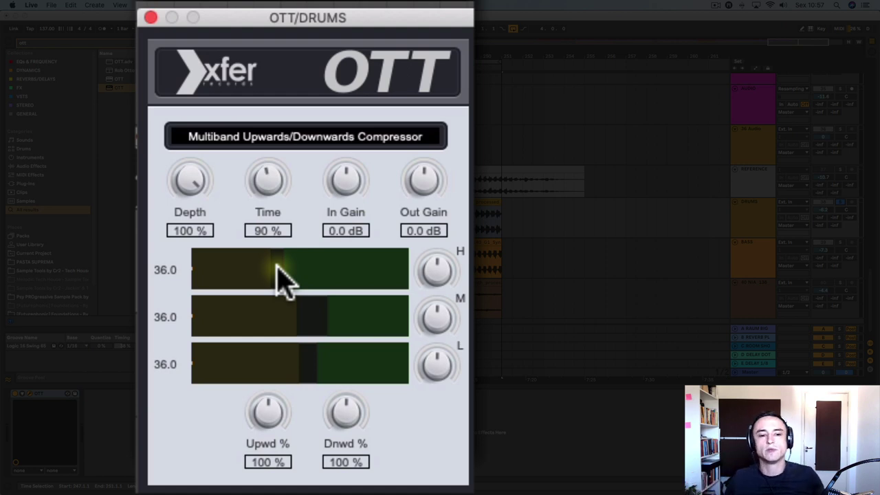
{"action": "key", "text": "space"}
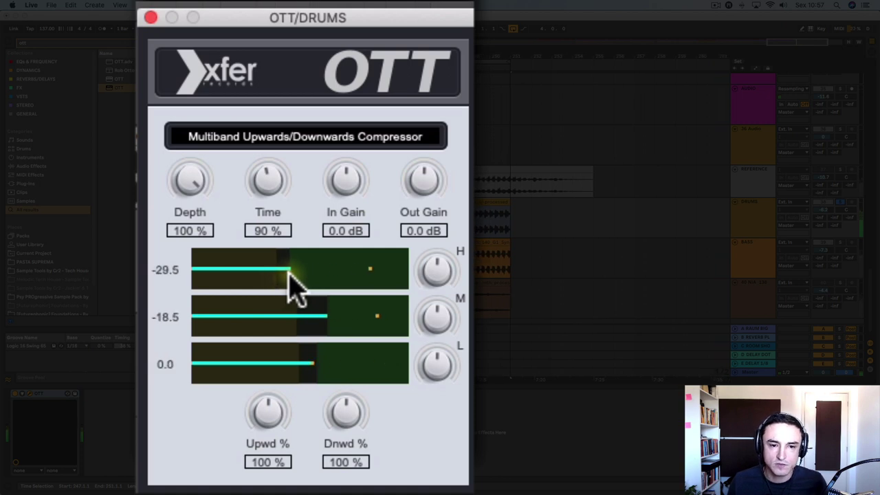
{"action": "left_click", "coordinate": [296, 285]}
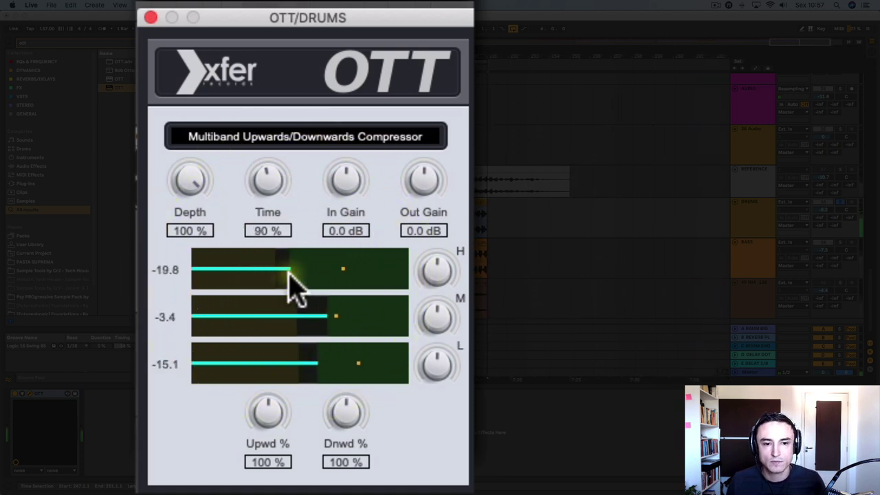
{"action": "left_click_drag", "start_coordinate": [289, 271], "coordinate": [356, 270]}
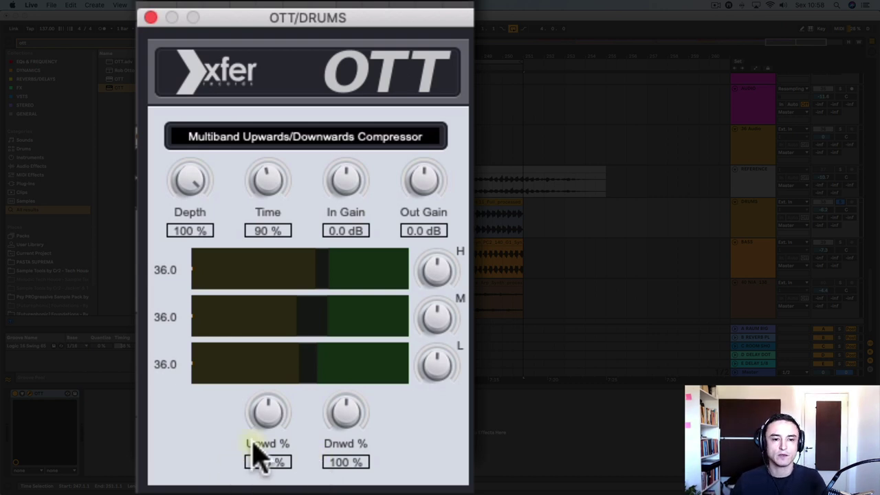
Play the drums and shift the thresholds of OTT's M and L bands to hear their effect.
{"action": "key", "text": "space"}
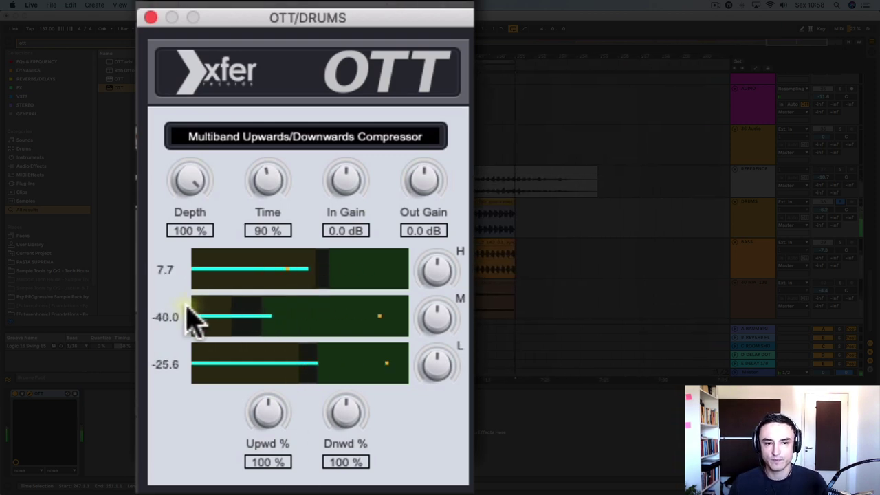
{"action": "mouse_move", "coordinate": [292, 324]}
{"action": "left_mouse_down"}
{"action": "mouse_move", "coordinate": [363, 329]}
{"action": "mouse_move", "coordinate": [407, 309]}
{"action": "mouse_move", "coordinate": [322, 317]}
{"action": "mouse_move", "coordinate": [342, 313]}
{"action": "mouse_move", "coordinate": [333, 318]}
{"action": "left_mouse_up"}
{"action": "mouse_move", "coordinate": [314, 348]}
{"action": "left_mouse_down"}
{"action": "mouse_move", "coordinate": [306, 359]}
{"action": "mouse_move", "coordinate": [301, 342]}
{"action": "mouse_move", "coordinate": [390, 342]}
{"action": "mouse_move", "coordinate": [274, 349]}
{"action": "mouse_move", "coordinate": [252, 360]}
{"action": "mouse_move", "coordinate": [193, 344]}
{"action": "mouse_move", "coordinate": [302, 358]}
{"action": "mouse_move", "coordinate": [267, 385]}
{"action": "left_mouse_up"}
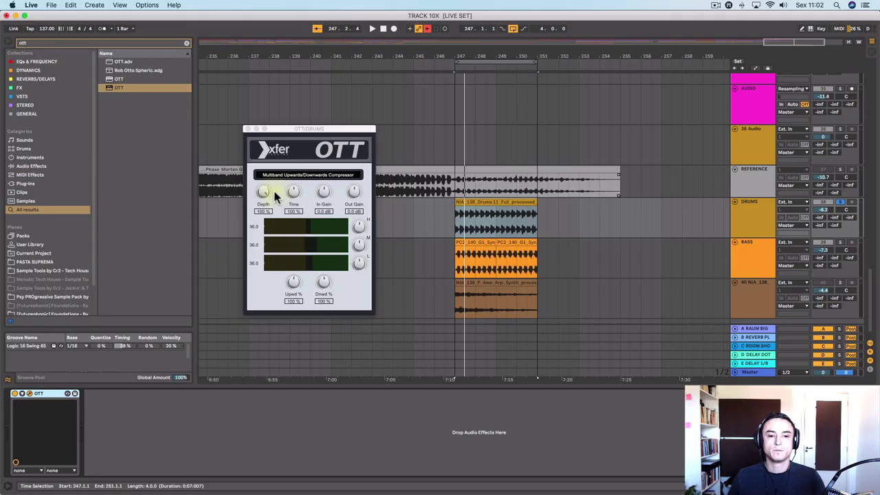
{"action": "left_click", "coordinate": [268, 192]}
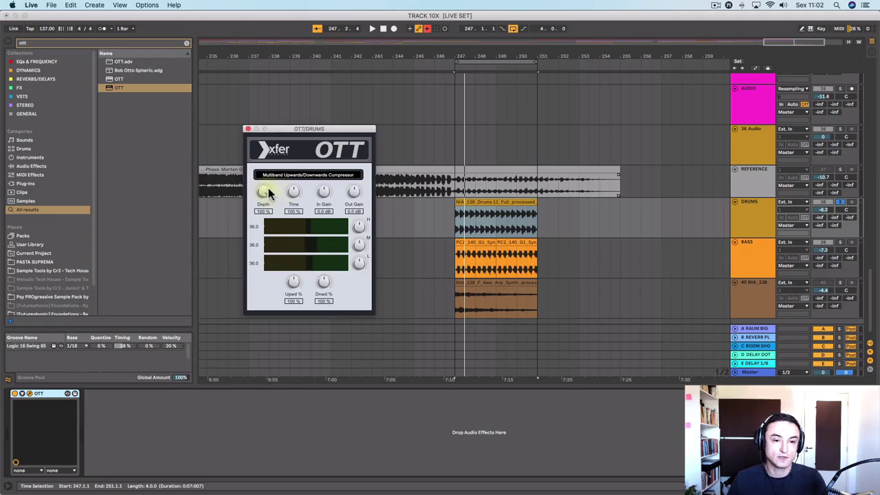
{"action": "left_click", "coordinate": [260, 166]}
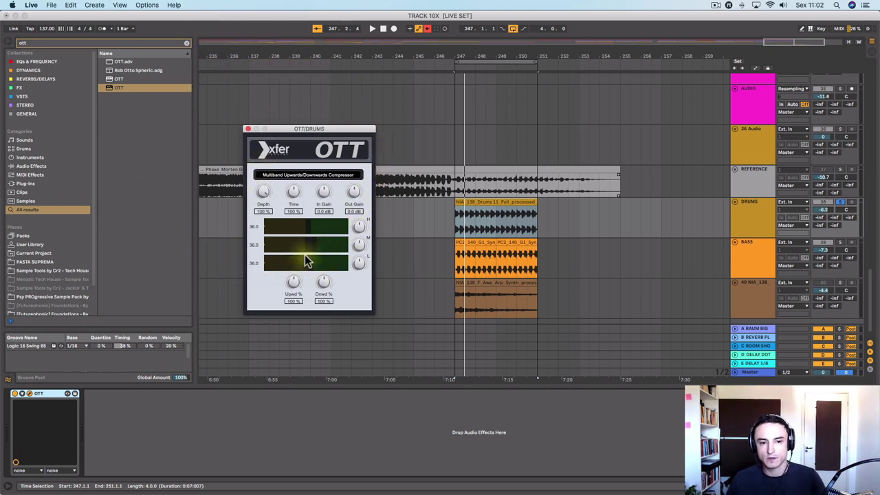
{"action": "left_click", "coordinate": [322, 282]}
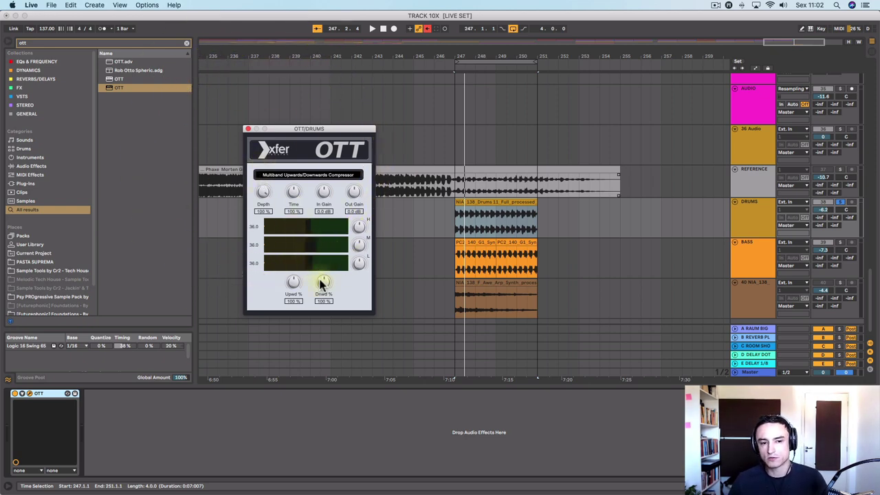
Play the drums and fine-tune the L, M and H band thresholds, moving L slightly higher and M slightly lower.
{"action": "key", "text": "space"}
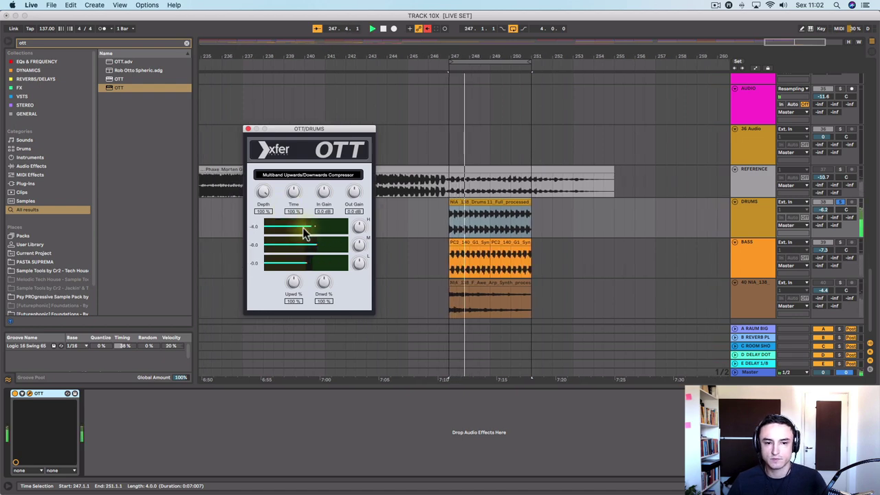
{"action": "left_click", "coordinate": [322, 264]}
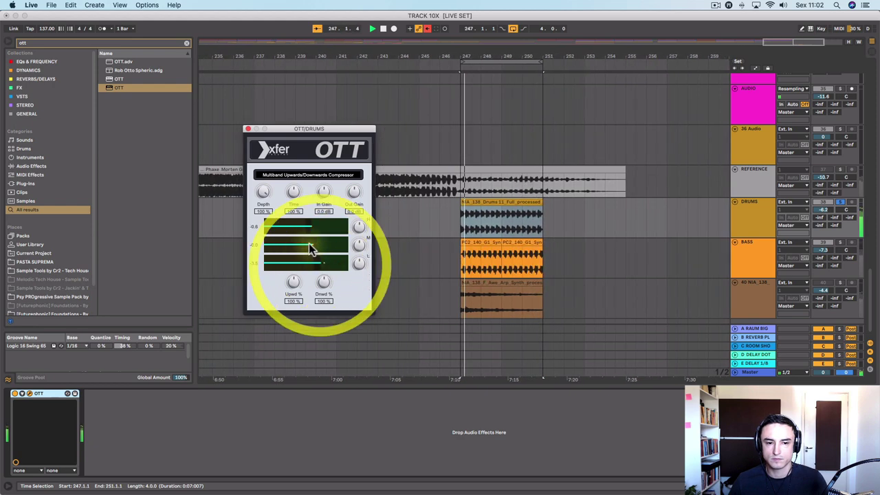
{"action": "left_click_drag", "start_coordinate": [332, 249], "coordinate": [307, 250]}
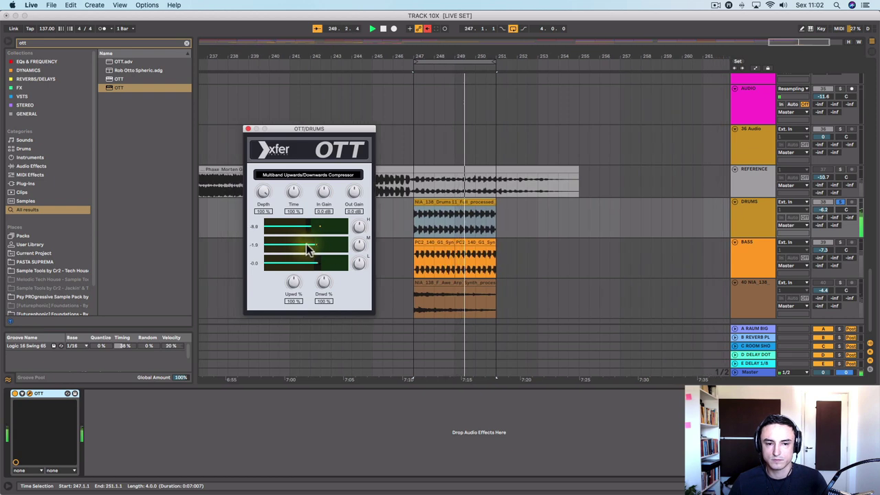
{"action": "left_click", "coordinate": [306, 232]}
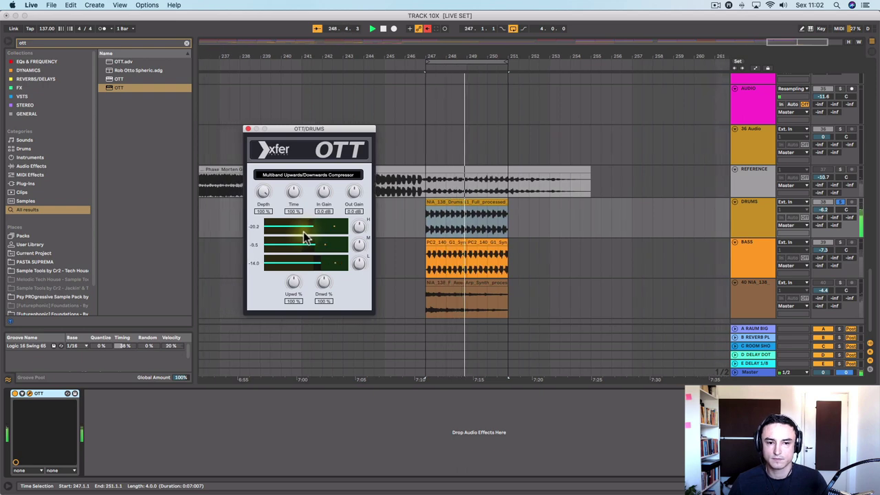
{"action": "left_click", "coordinate": [303, 232]}
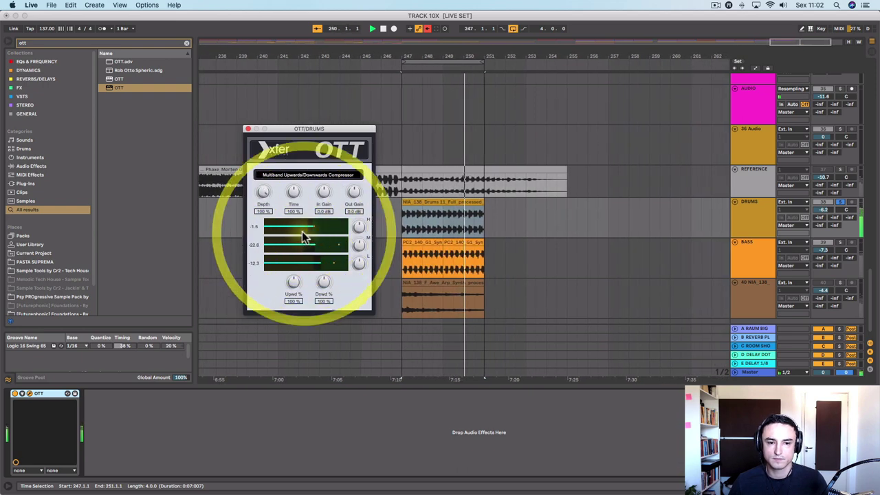
Resume playback and lower OTT's upward compression (Upwd) to 0 %.
{"action": "left_click", "coordinate": [292, 281]}
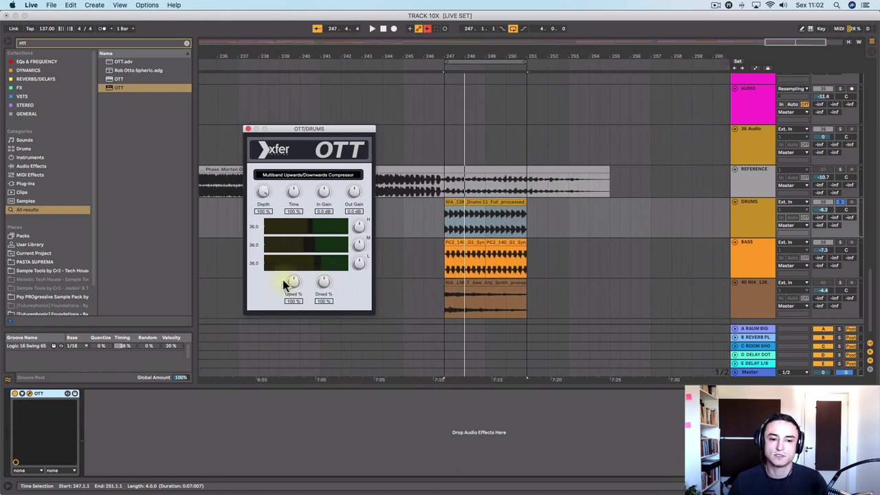
{"action": "key", "text": "space"}
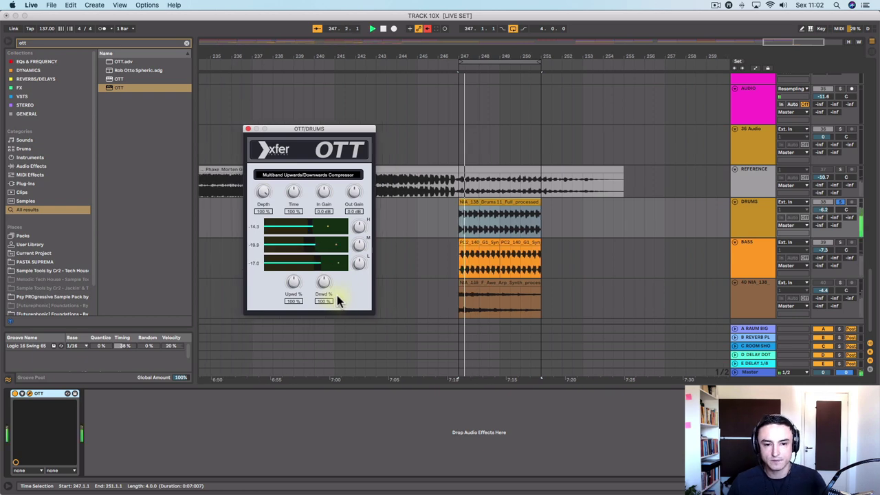
{"action": "left_click", "coordinate": [293, 283]}
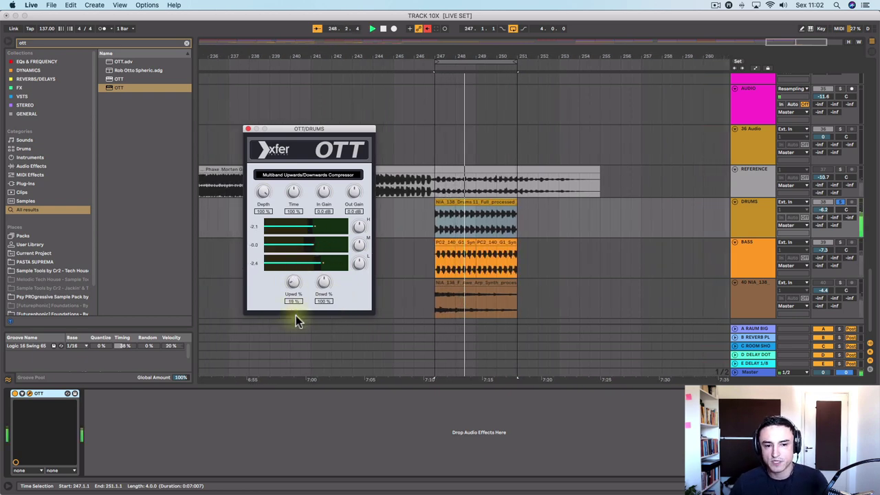
{"action": "left_click", "coordinate": [295, 355]}
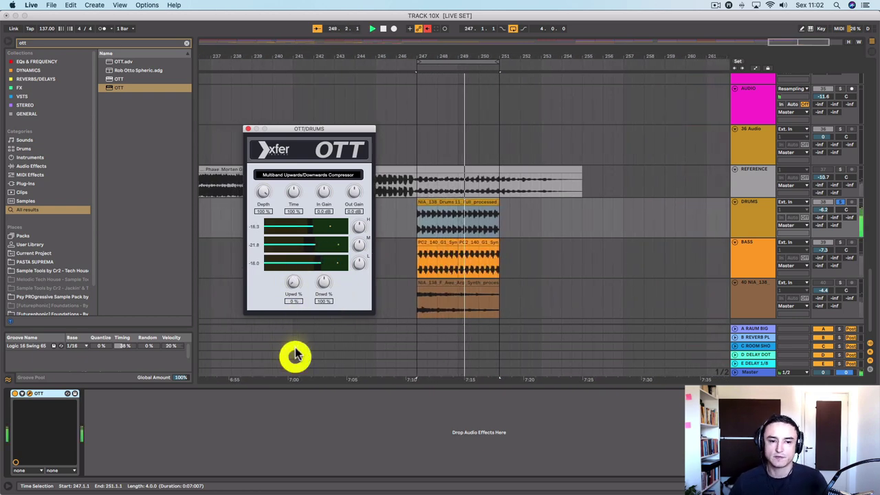
Audition OTT's compression extremes on the drums: downward (Dnwd) at 200 %, and upward (Upwd) at 200 % with downward at 66 %.
{"action": "left_click", "coordinate": [294, 284]}
{"action": "left_click_drag", "start_coordinate": [324, 285], "coordinate": [325, 227]}
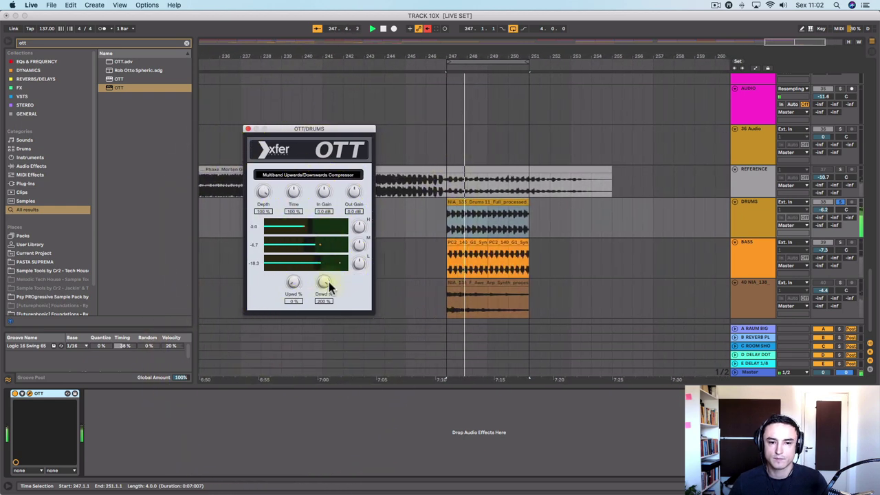
{"action": "left_click_drag", "start_coordinate": [327, 279], "coordinate": [319, 334]}
{"action": "left_click_drag", "start_coordinate": [296, 196], "coordinate": [297, 189]}
{"action": "left_click", "coordinate": [299, 248]}
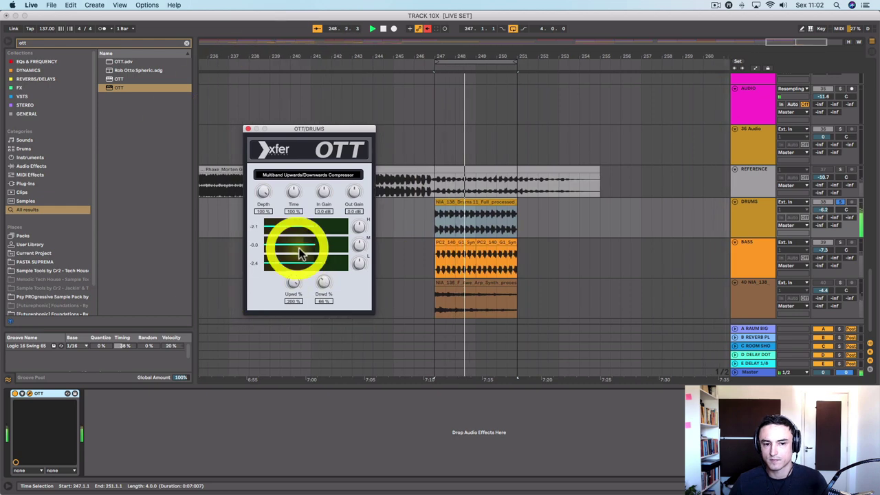
Rebalance the drum OTT's compression by ear to 76 % upward and 111 % downward.
{"action": "left_click", "coordinate": [291, 282]}
{"action": "left_click_drag", "start_coordinate": [293, 282], "coordinate": [287, 325]}
{"action": "left_click_drag", "start_coordinate": [285, 363], "coordinate": [290, 339]}
{"action": "left_click_drag", "start_coordinate": [328, 292], "coordinate": [303, 264]}
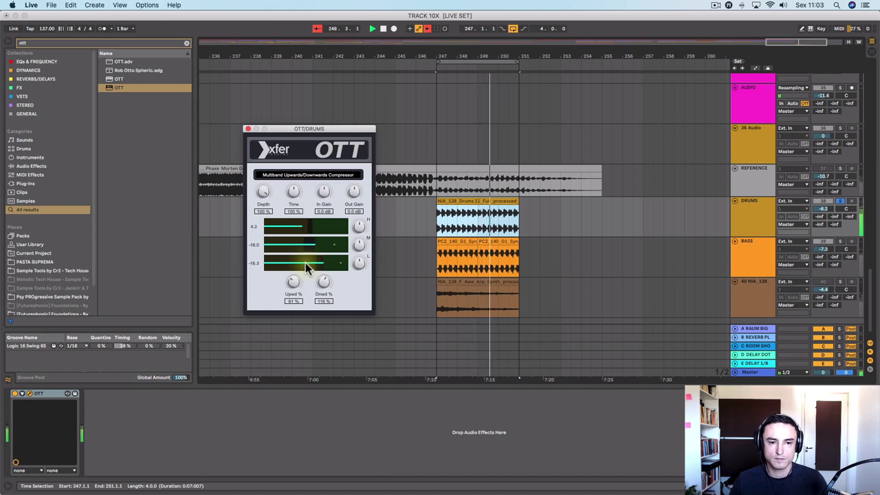
{"action": "left_click", "coordinate": [304, 263]}
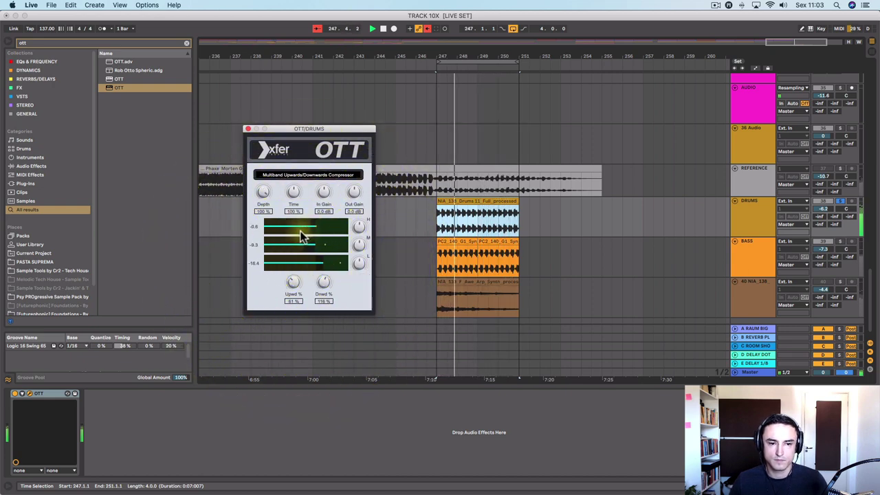
{"action": "left_click_drag", "start_coordinate": [292, 284], "coordinate": [322, 283]}
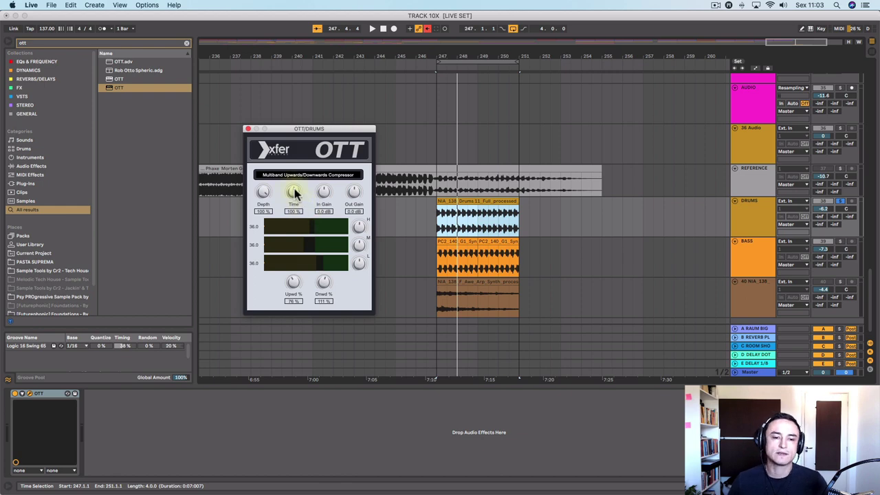
Resume playback, sweep the drum OTT's Time from a low setting up to 1000 %, and settle on 64 %.
{"action": "key", "text": "space"}
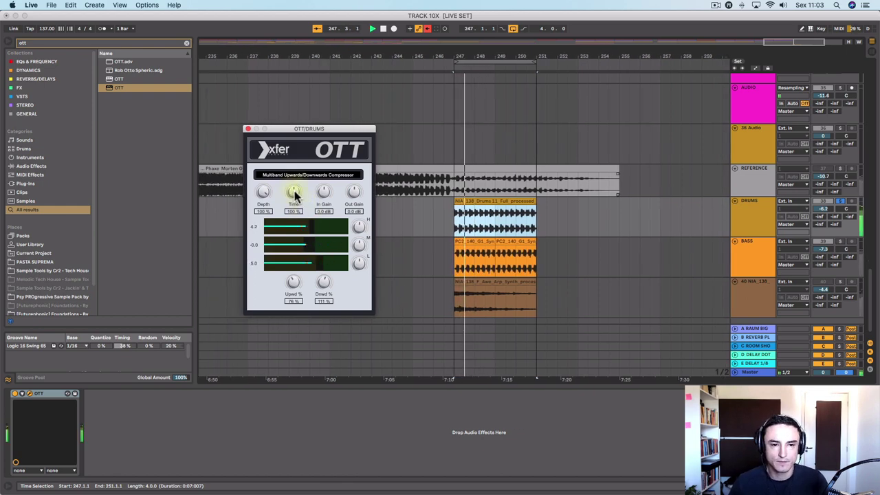
{"action": "left_click_drag", "start_coordinate": [293, 193], "coordinate": [291, 211]}
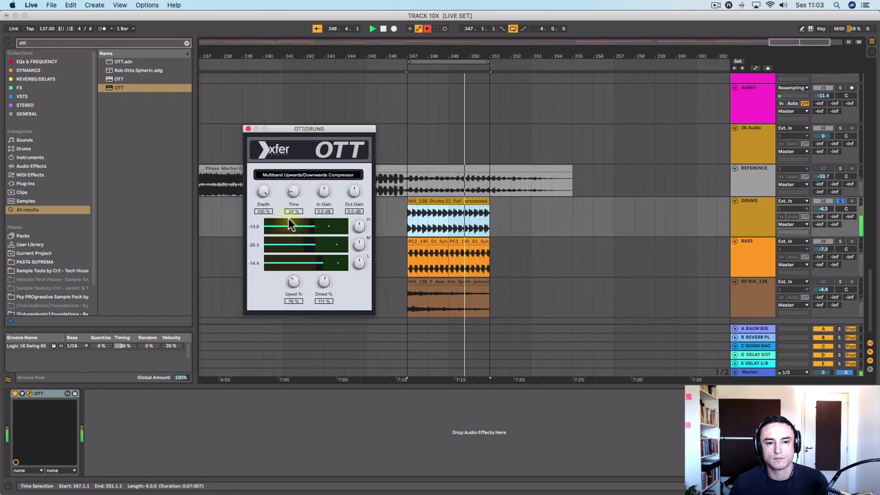
{"action": "left_click_drag", "start_coordinate": [294, 196], "coordinate": [294, 194]}
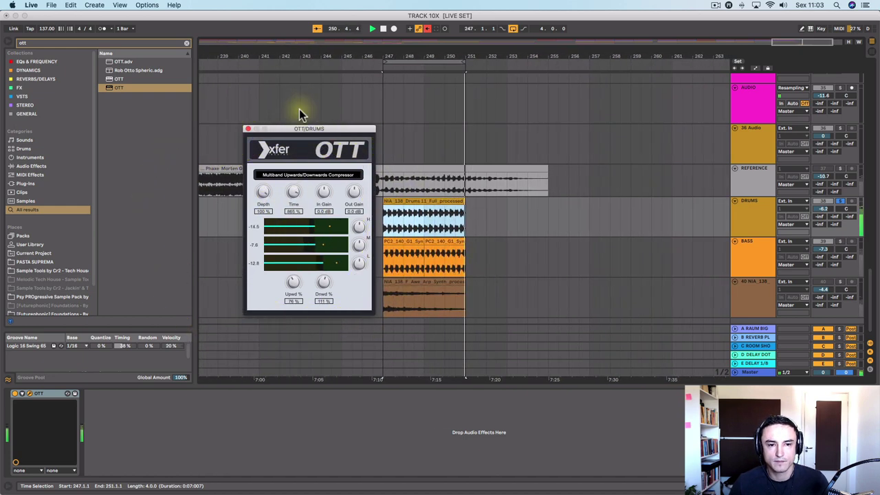
{"action": "left_click", "coordinate": [298, 79]}
{"action": "left_click", "coordinate": [294, 192]}
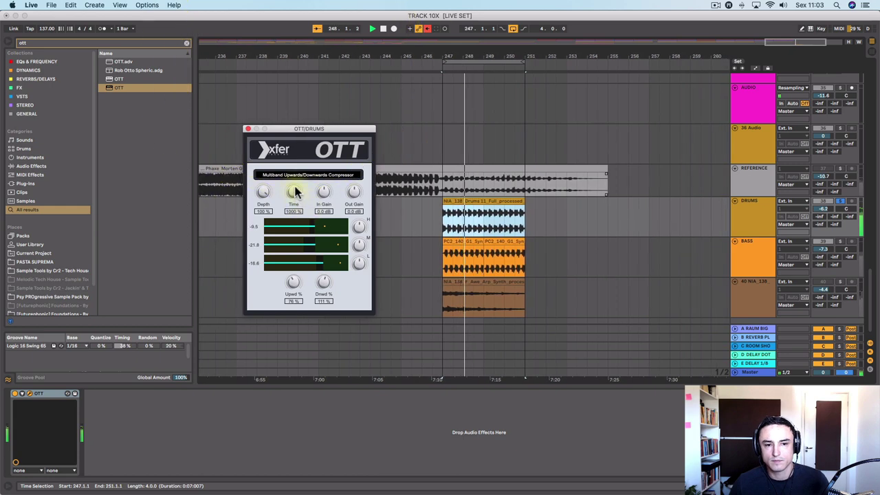
{"action": "mouse_move", "coordinate": [295, 192]}
{"action": "left_mouse_down"}
{"action": "mouse_move", "coordinate": [286, 235]}
{"action": "mouse_move", "coordinate": [294, 194]}
{"action": "left_mouse_up"}
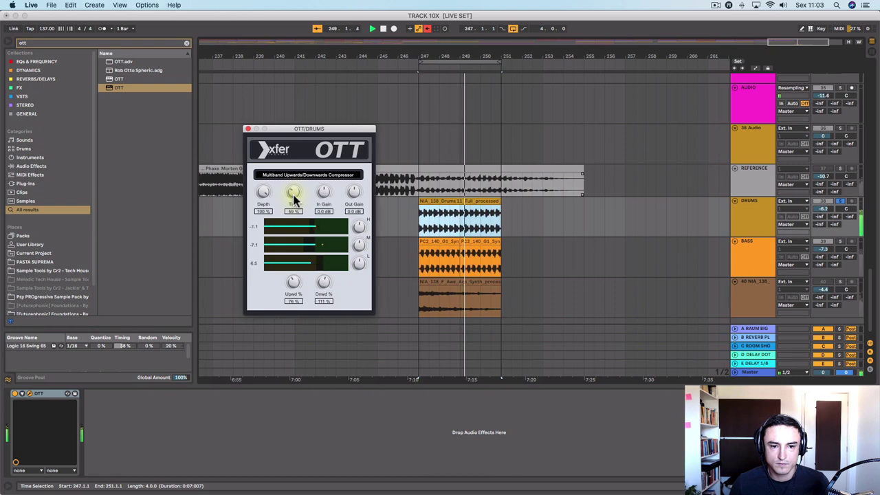
{"action": "left_click_drag", "start_coordinate": [294, 198], "coordinate": [294, 195]}
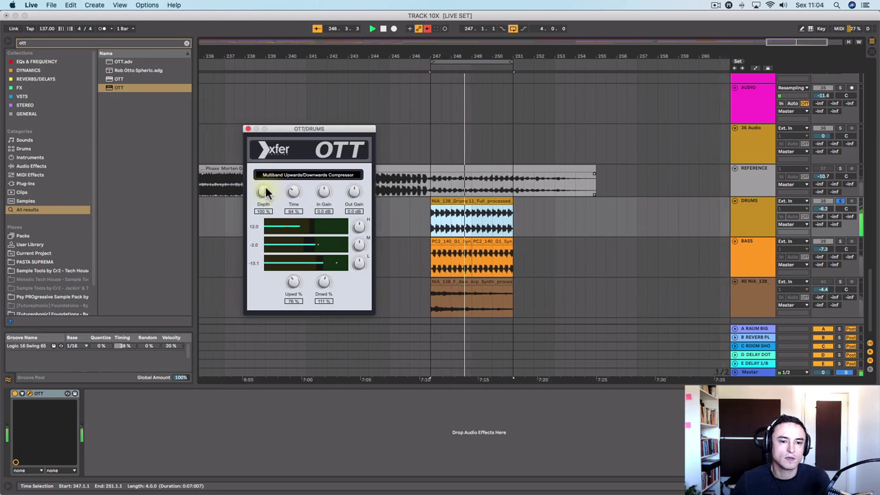
Lower the drum OTT's Depth to 0 % to hear the dry loop, and raise it to 29 %.
{"action": "left_click_drag", "start_coordinate": [265, 192], "coordinate": [258, 288]}
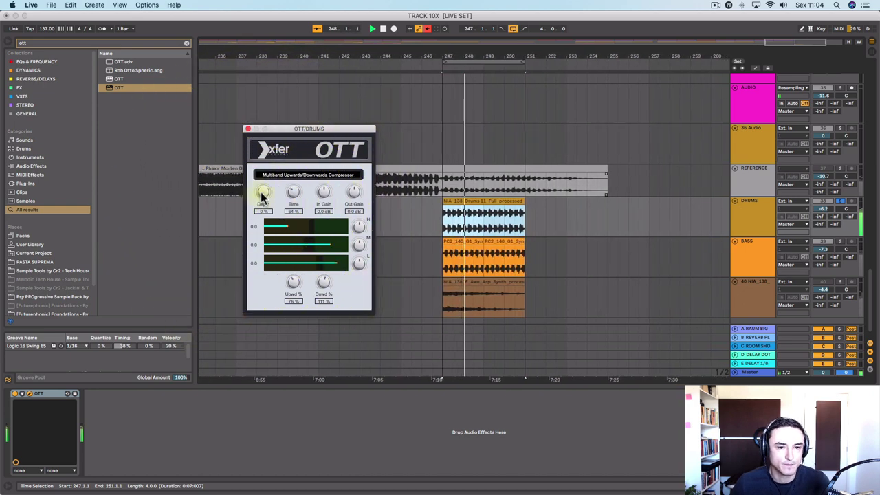
{"action": "left_click_drag", "start_coordinate": [261, 195], "coordinate": [255, 157]}
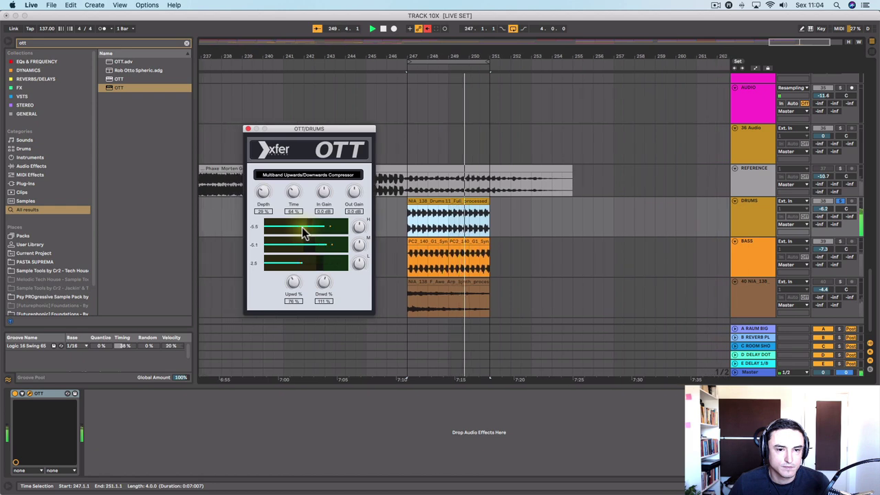
{"action": "left_click", "coordinate": [302, 228]}
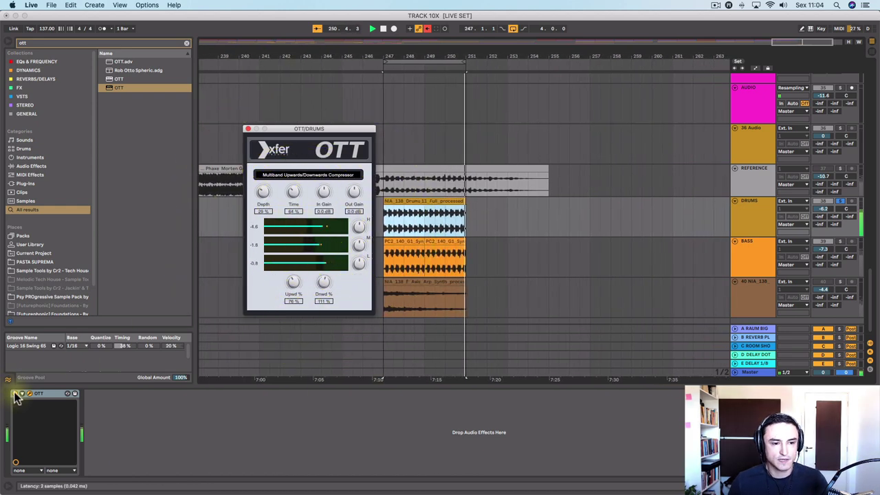
Switch the drum OTT off and back on to compare the sound, and close its plug-in window.
{"action": "left_click", "coordinate": [15, 396]}
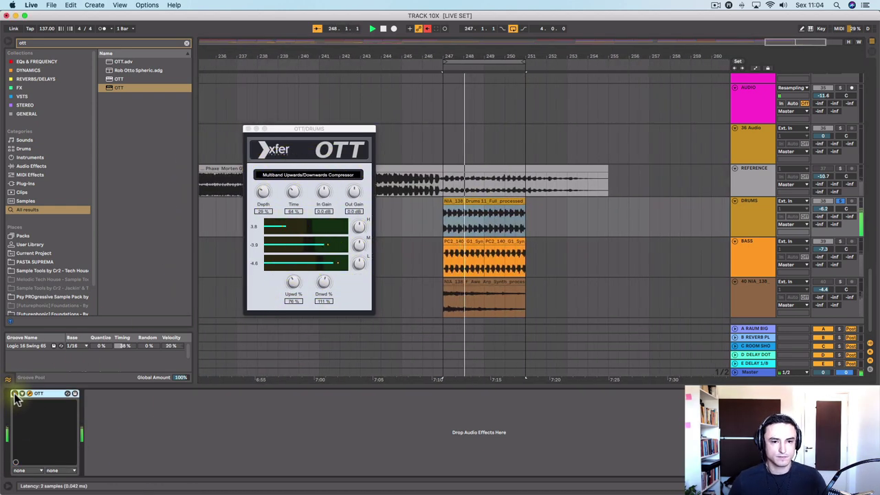
{"action": "left_click", "coordinate": [15, 398]}
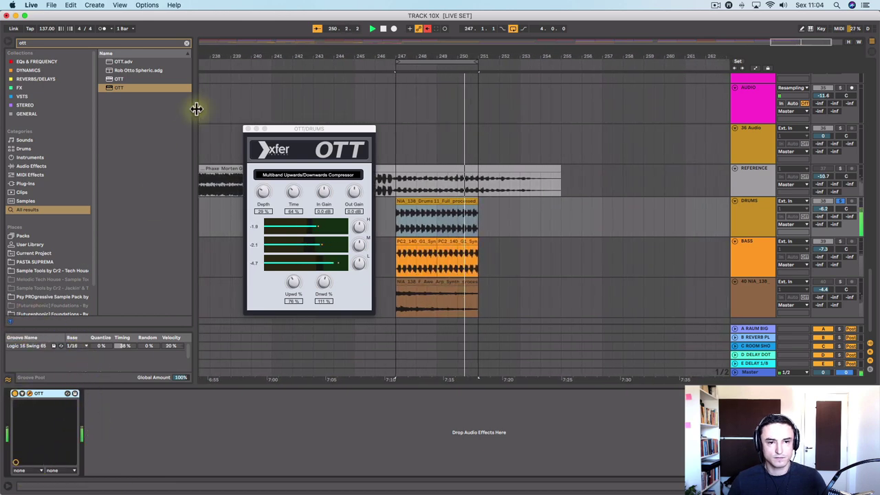
{"action": "left_click", "coordinate": [247, 129]}
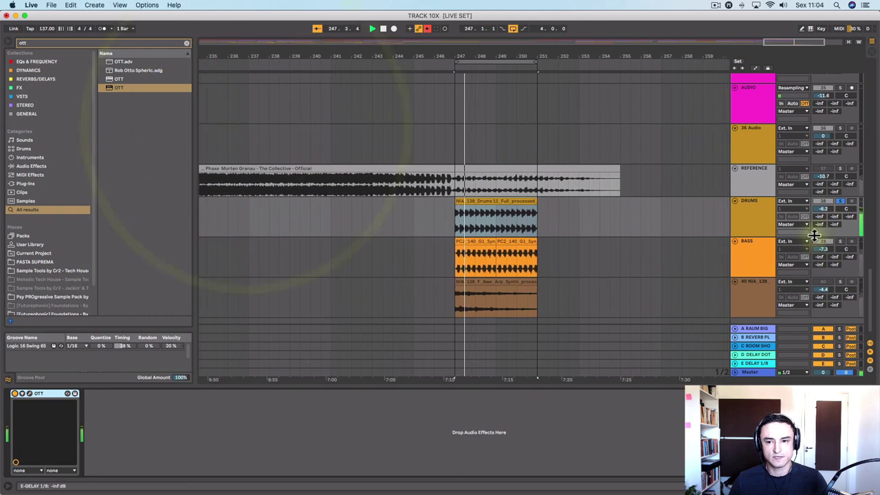
Add OTT to the BASS track and solo that track to compare the bass with and without the effect.
{"action": "left_click", "coordinate": [771, 253]}
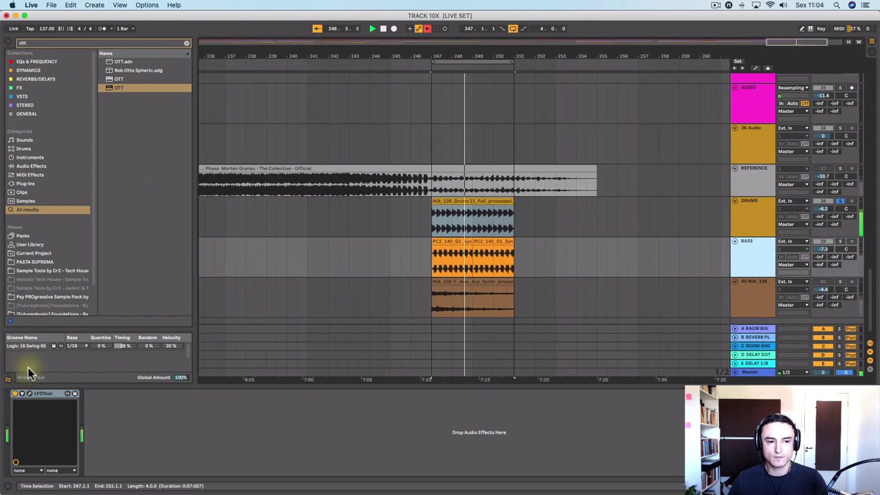
{"action": "left_click", "coordinate": [121, 88]}
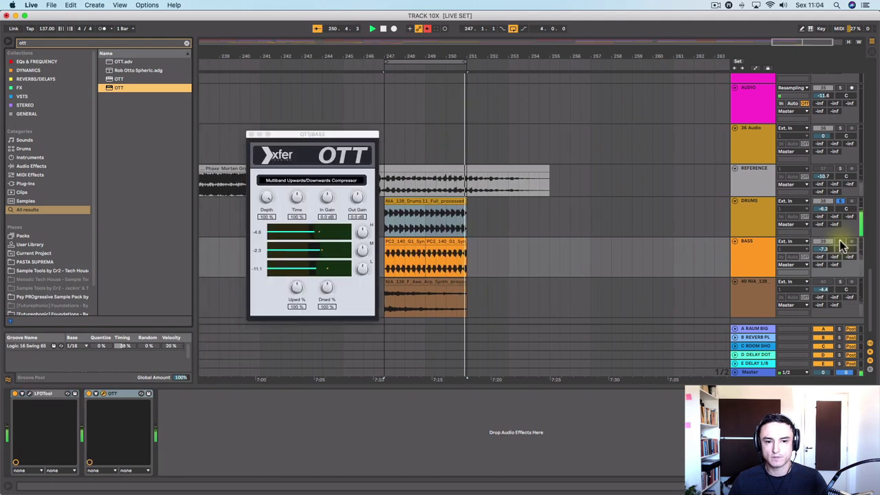
{"action": "left_click", "coordinate": [840, 242]}
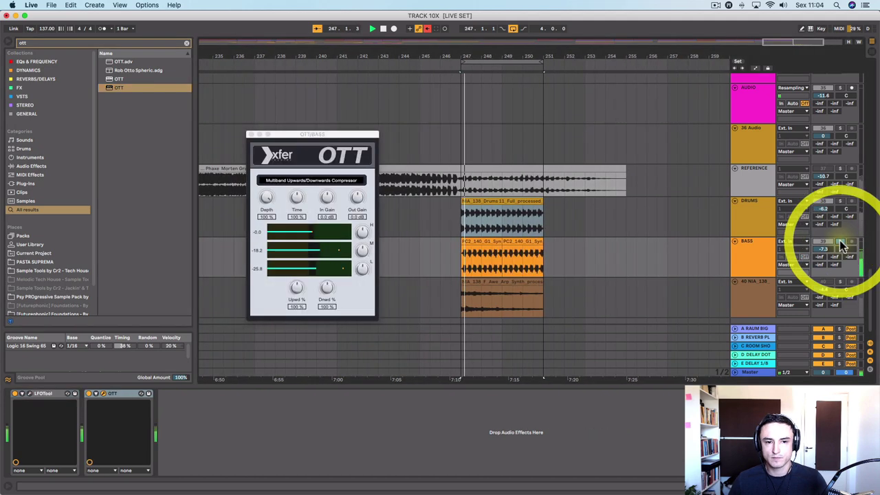
{"action": "left_click", "coordinate": [89, 394]}
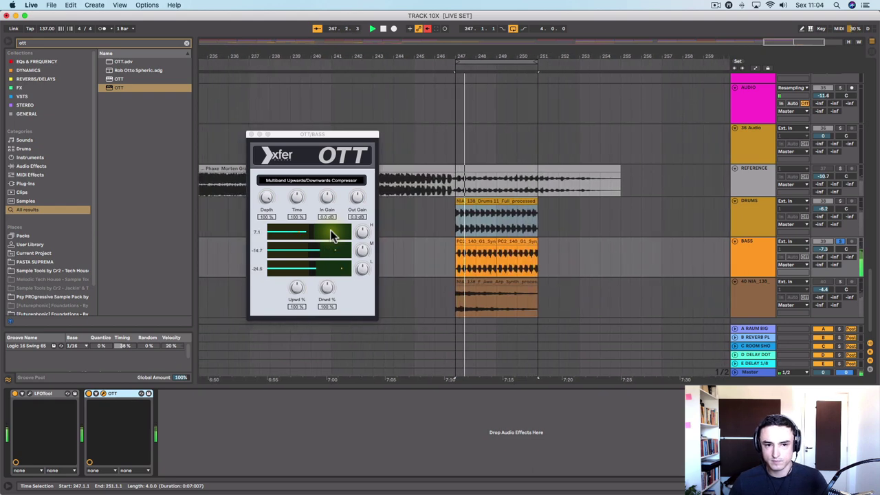
Adjust the H, M and L band thresholds of the bass OTT by ear, moving the H band's lower.
{"action": "left_click", "coordinate": [268, 185]}
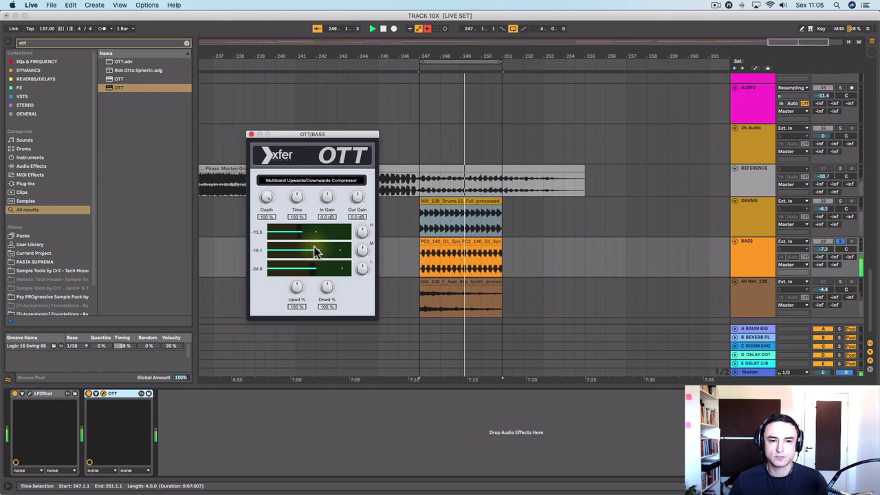
{"action": "left_click", "coordinate": [318, 250]}
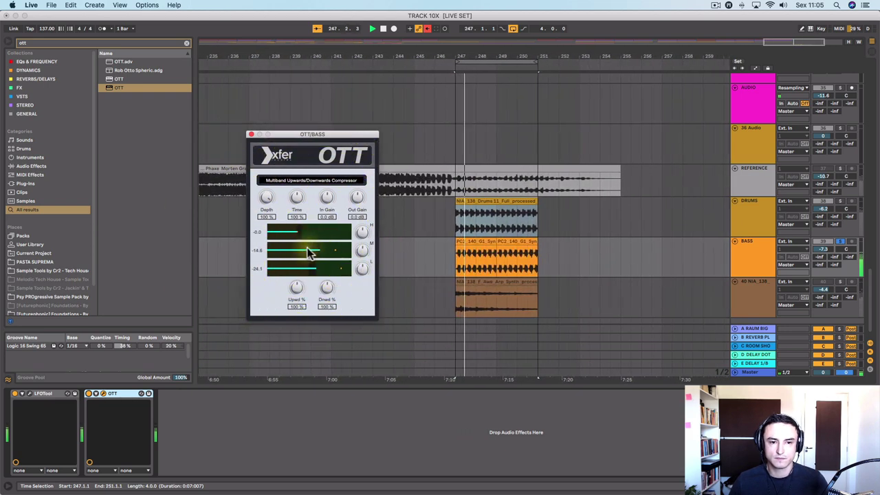
{"action": "left_click", "coordinate": [308, 253]}
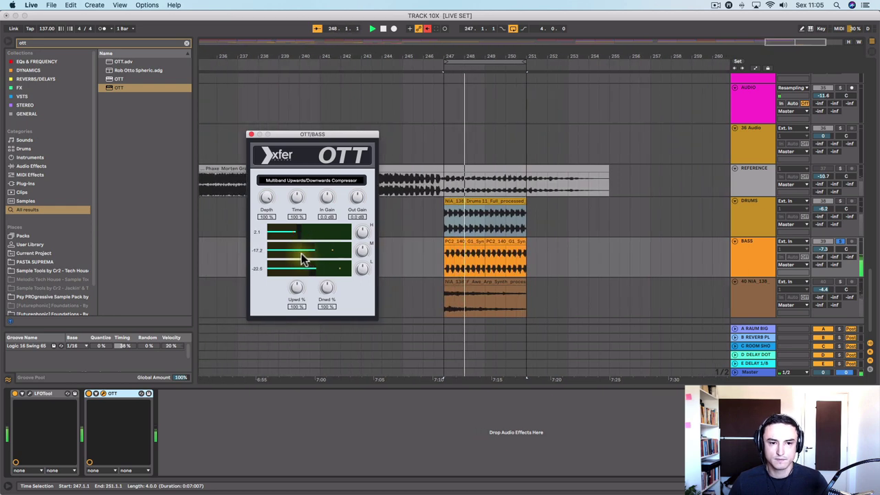
{"action": "left_click", "coordinate": [307, 257]}
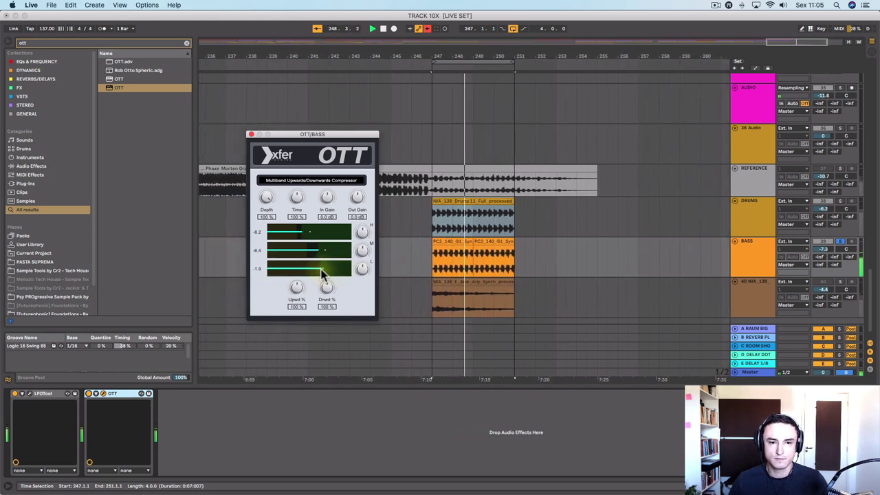
{"action": "left_click", "coordinate": [326, 268]}
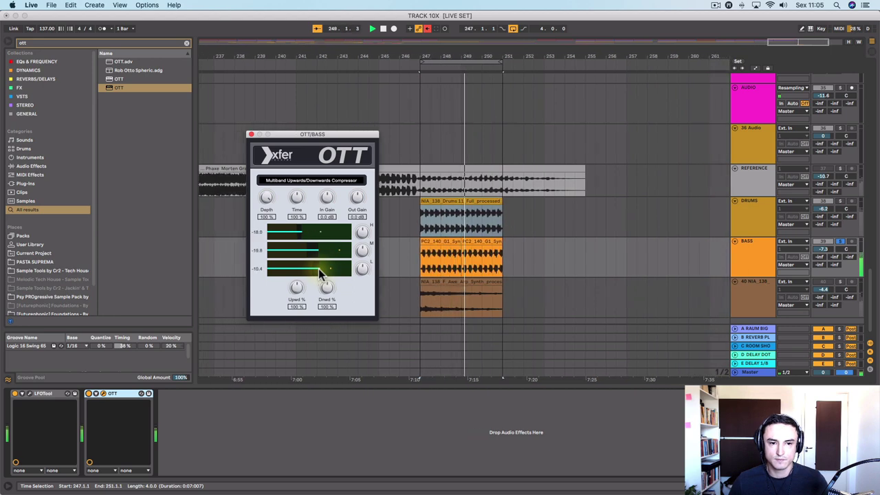
{"action": "left_click", "coordinate": [319, 268]}
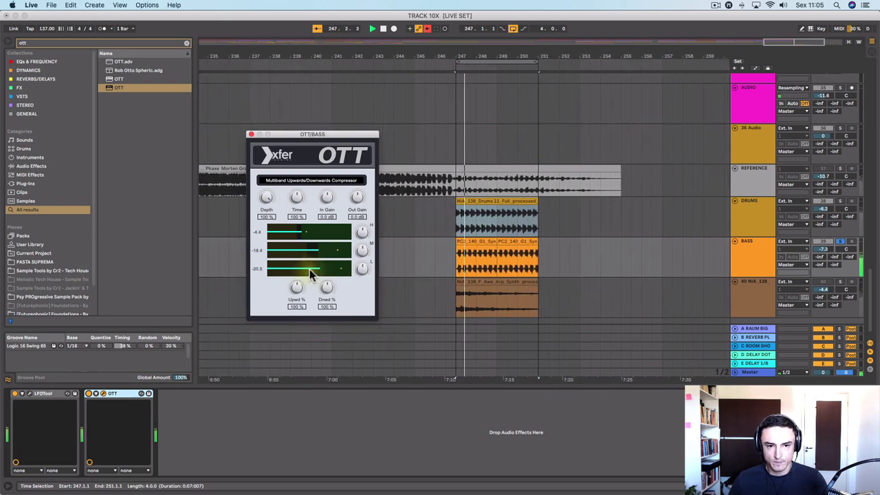
Set the bass OTT's compression to 68 % upward and 130 % downward, and its Time to 74 %.
{"action": "left_click", "coordinate": [293, 286]}
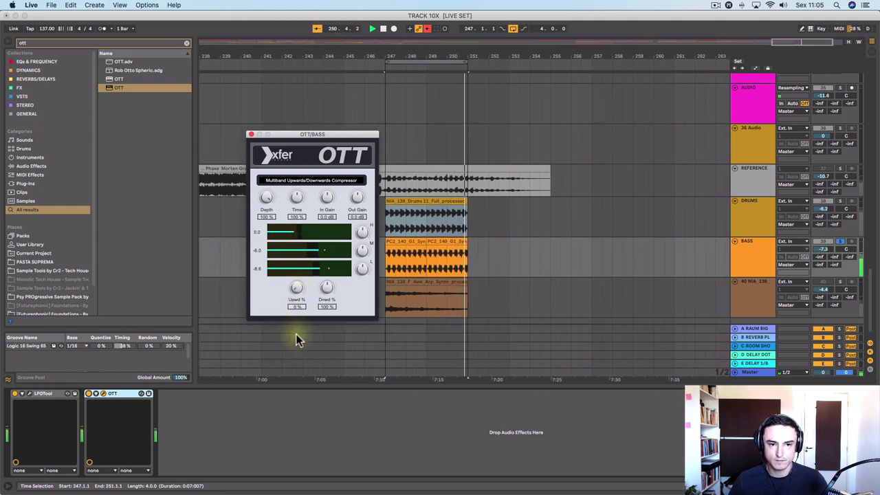
{"action": "left_click_drag", "start_coordinate": [329, 291], "coordinate": [298, 291]}
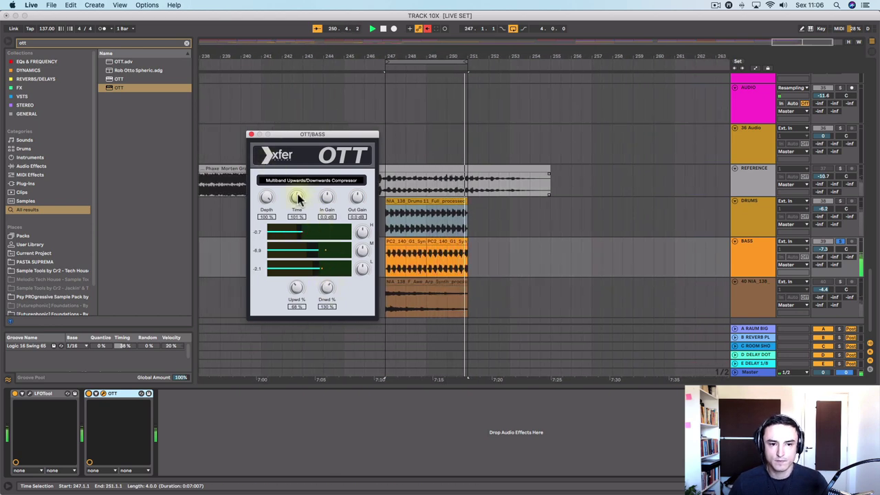
{"action": "left_click_drag", "start_coordinate": [297, 198], "coordinate": [293, 180]}
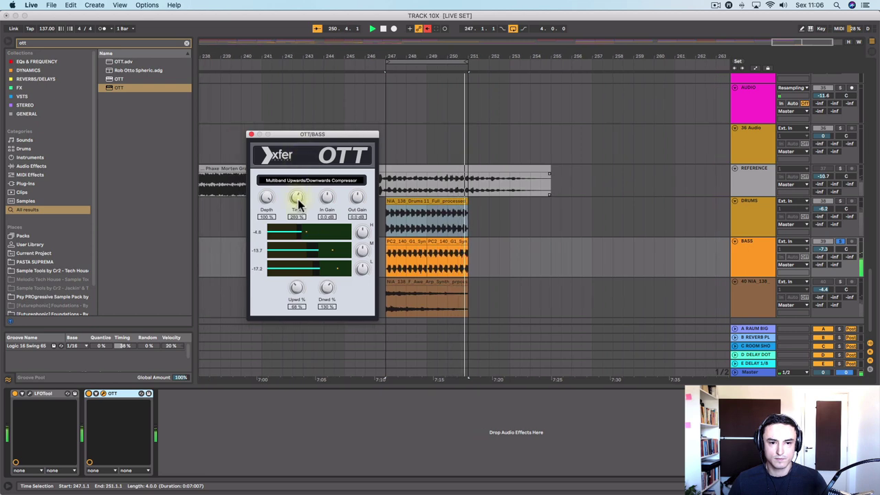
{"action": "left_click_drag", "start_coordinate": [295, 199], "coordinate": [298, 211]}
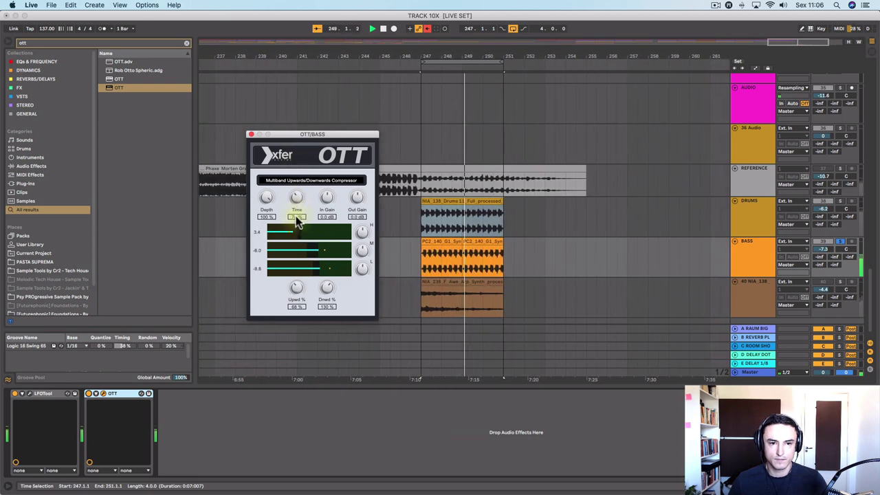
{"action": "left_click", "coordinate": [296, 217]}
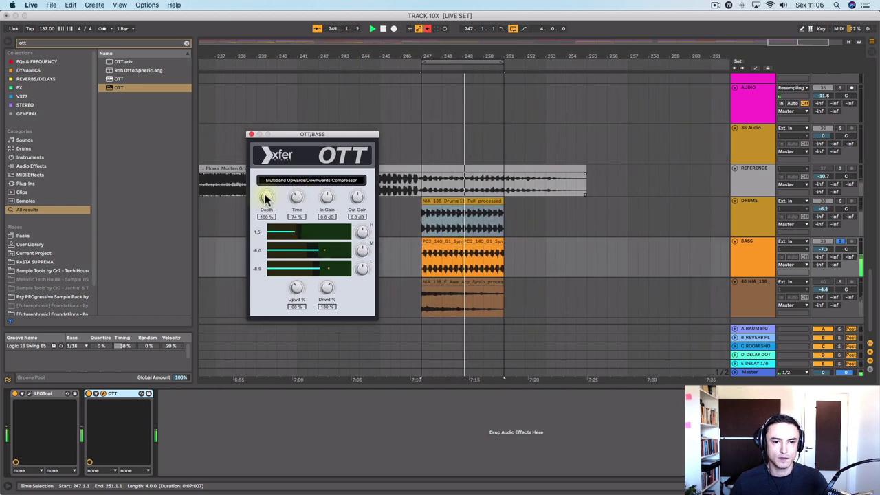
Lower the bass OTT's Depth to 0 %, raise it to 95 % to compare, and settle on about 30 %.
{"action": "left_click_drag", "start_coordinate": [268, 197], "coordinate": [269, 297]}
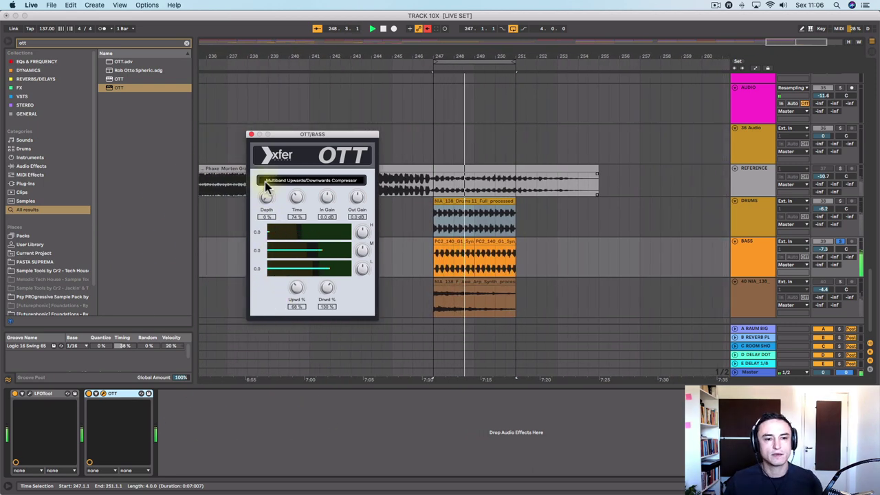
{"action": "left_click_drag", "start_coordinate": [267, 199], "coordinate": [267, 168]}
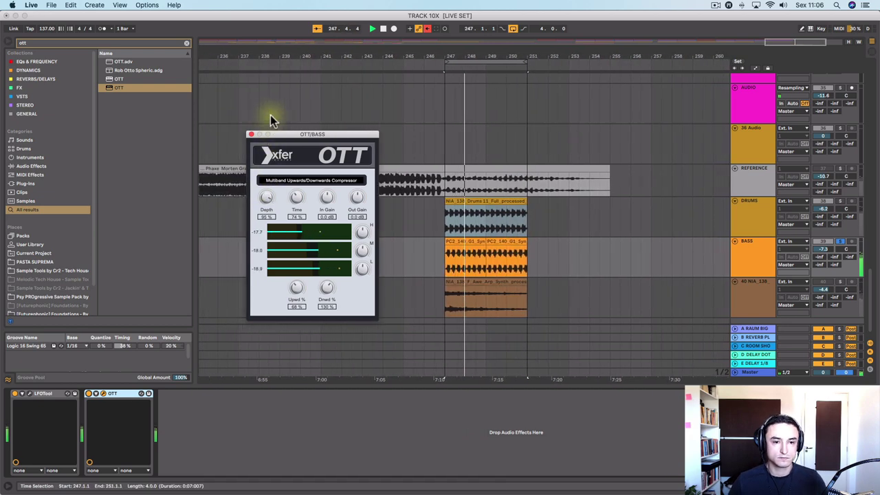
{"action": "left_click", "coordinate": [261, 165]}
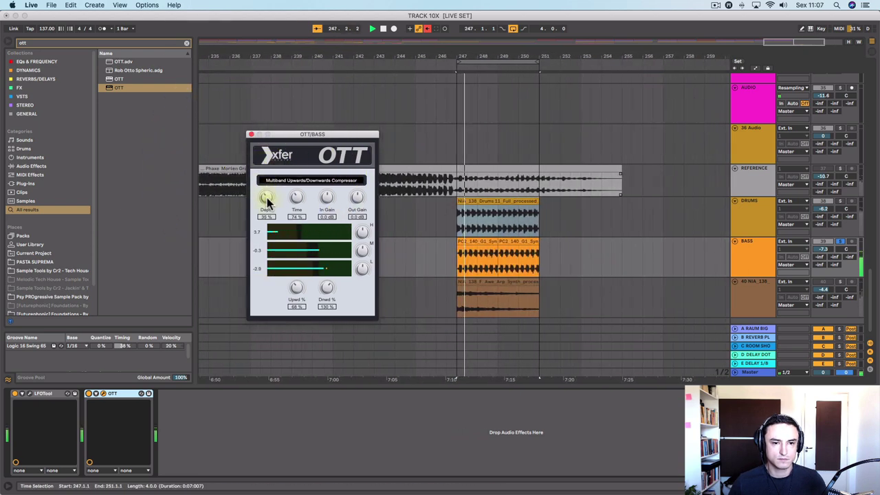
Try the bass OTT's Depth at 60 %, settle on 28 %, and solo the DRUMS track together with the bass.
{"action": "left_click_drag", "start_coordinate": [268, 206], "coordinate": [273, 177]}
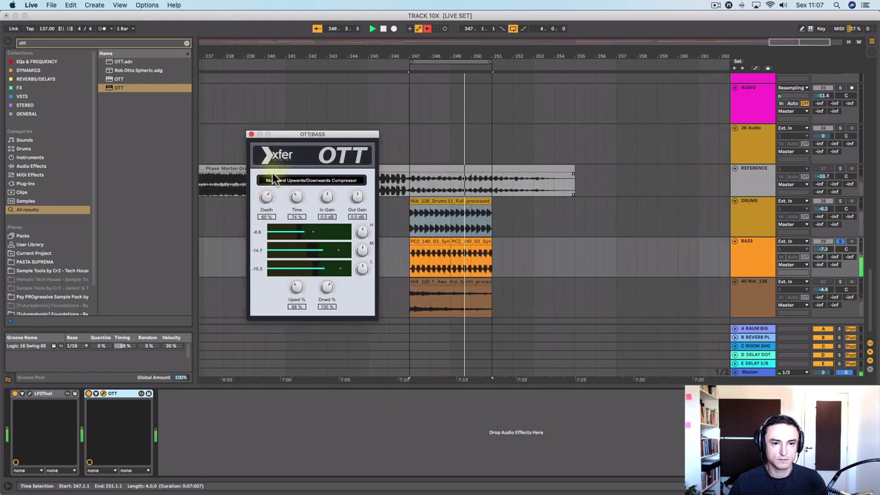
{"action": "left_click_drag", "start_coordinate": [266, 189], "coordinate": [265, 195]}
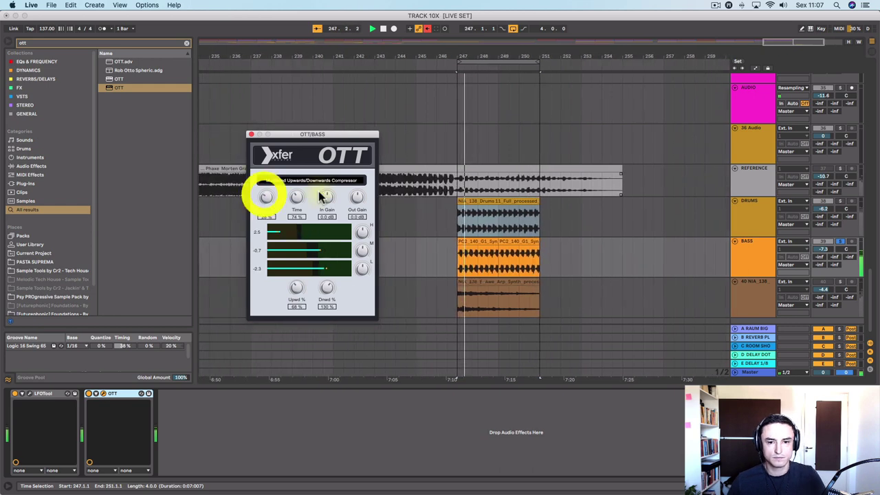
{"action": "left_click", "coordinate": [840, 201]}
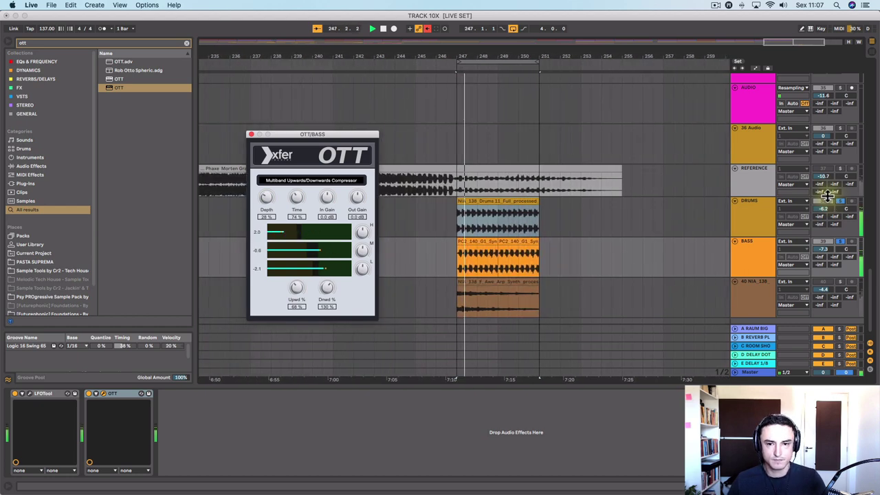
Switch the DRUMS track's OTT off and on again to compare the drums with and without it.
{"action": "left_click", "coordinate": [738, 219]}
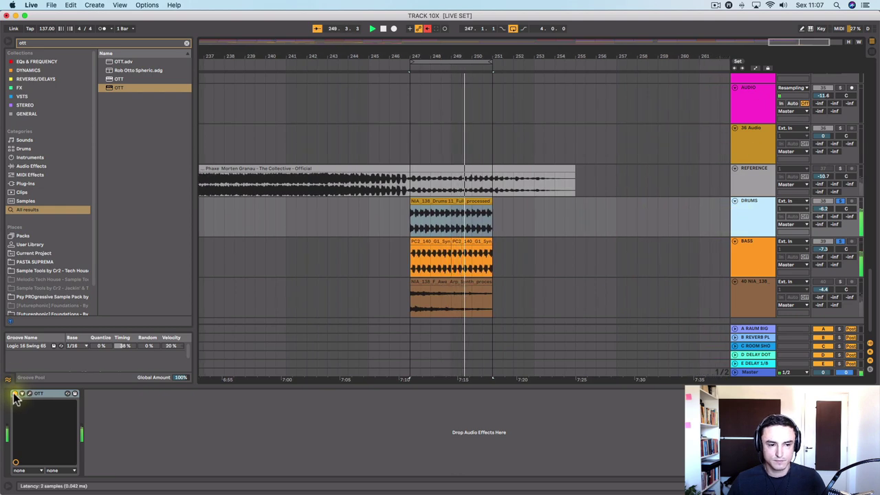
{"action": "left_click", "coordinate": [15, 397]}
{"action": "left_click", "coordinate": [15, 396]}
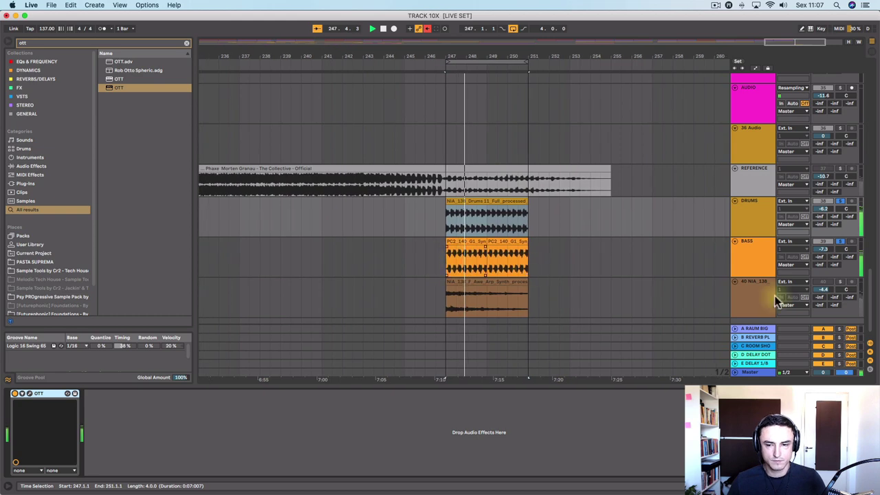
Add OTT to the 40 NIA_138 synth track and play that track soloed on its own.
{"action": "left_click", "coordinate": [841, 282]}
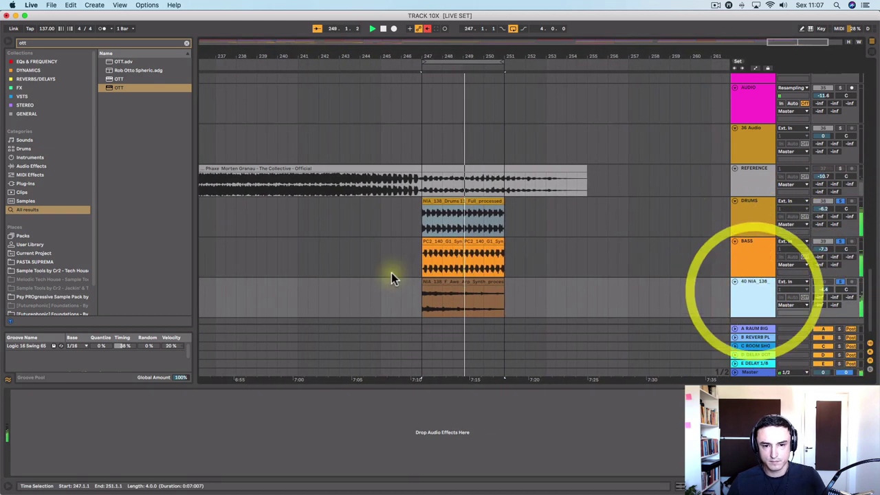
{"action": "left_click", "coordinate": [435, 282]}
{"action": "left_click_drag", "start_coordinate": [132, 88], "coordinate": [506, 437]}
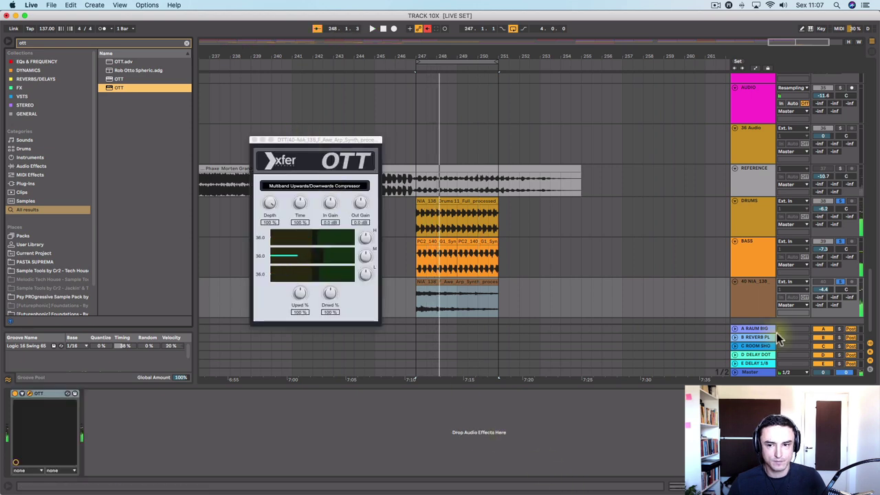
{"action": "left_click", "coordinate": [841, 282]}
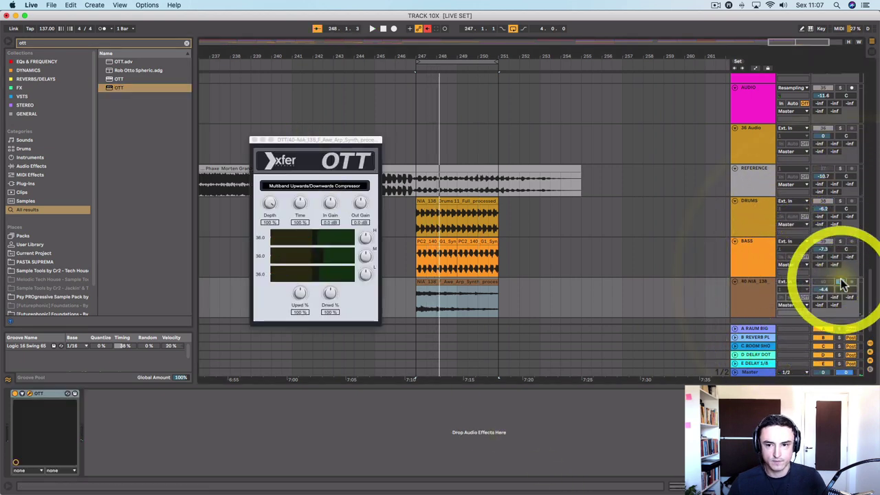
{"action": "key", "text": "space"}
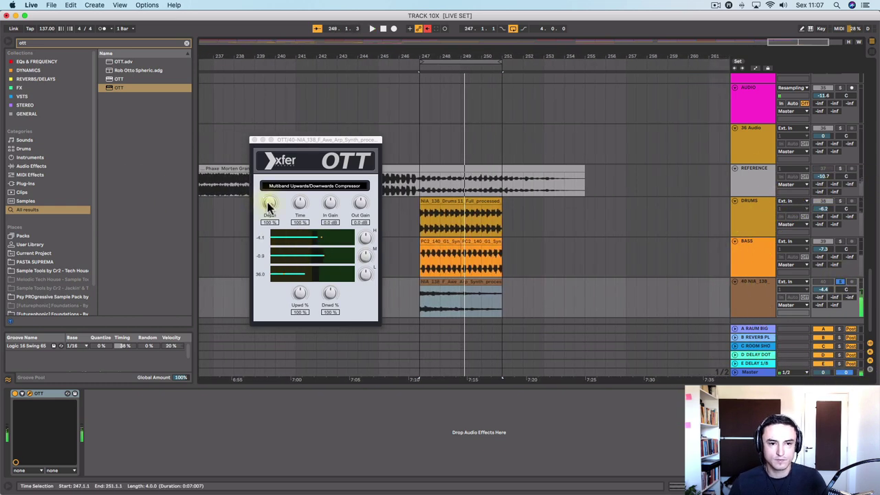
Lower the synth OTT's Depth to about 3 % and return it to 100 % to compare.
{"action": "left_click_drag", "start_coordinate": [268, 202], "coordinate": [271, 343]}
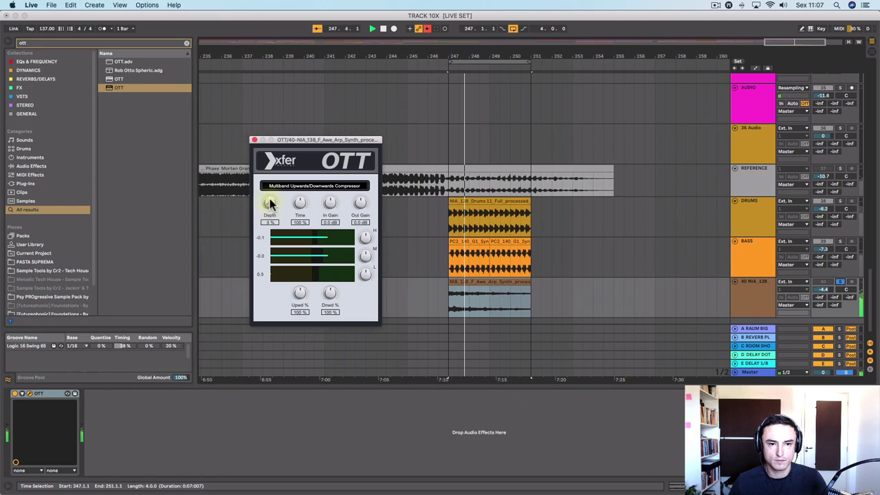
{"action": "left_click_drag", "start_coordinate": [270, 203], "coordinate": [276, 104]}
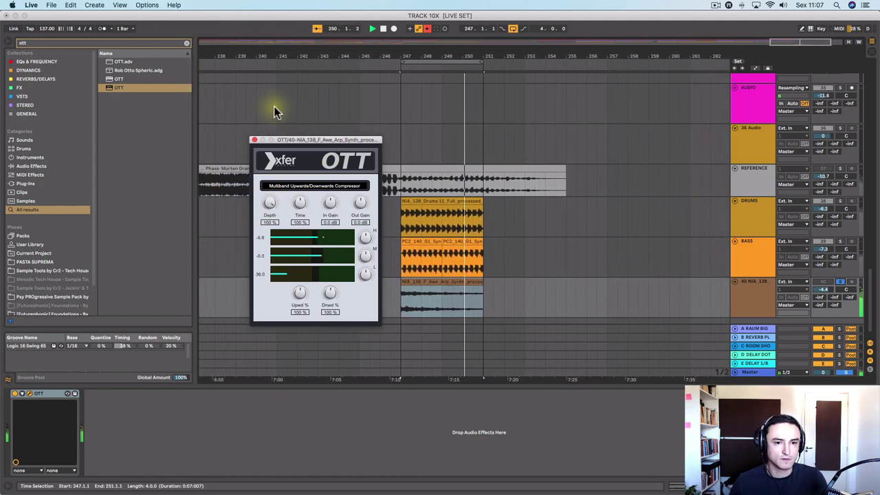
Adjust the synth OTT's band thresholds by ear, moving the L band's much lower.
{"action": "left_click", "coordinate": [304, 250]}
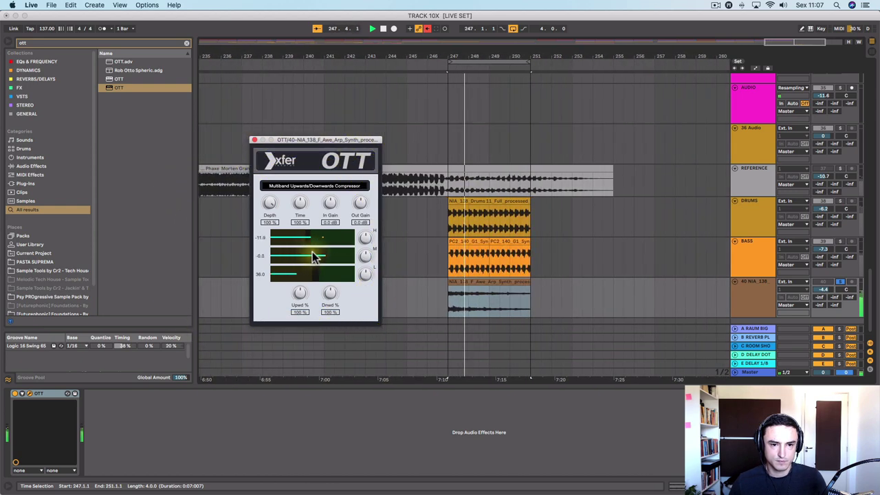
{"action": "left_click", "coordinate": [308, 253]}
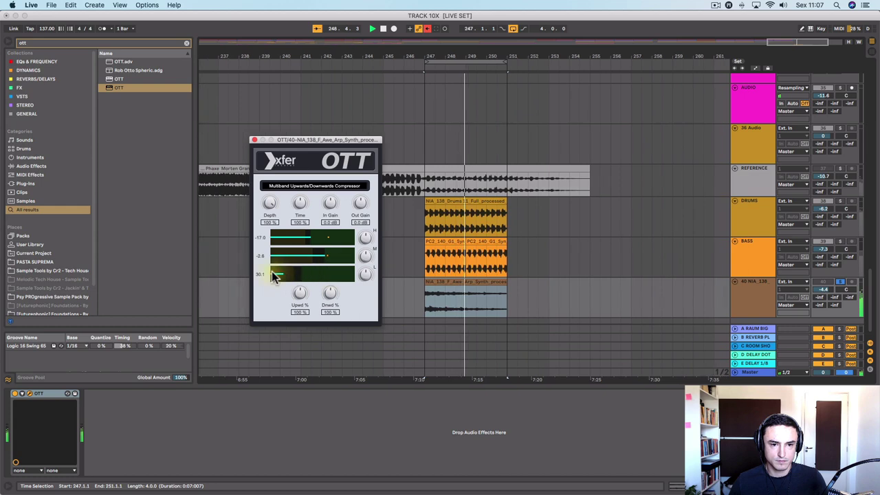
{"action": "left_click", "coordinate": [231, 276]}
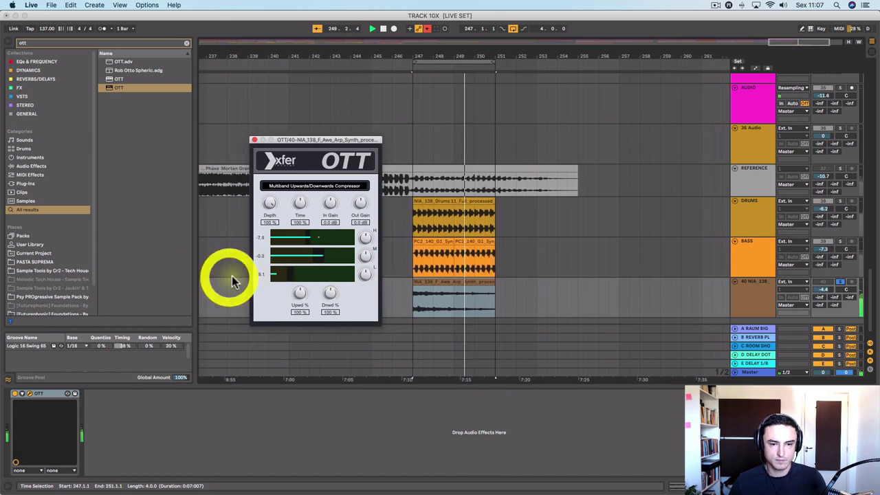
{"action": "left_click", "coordinate": [322, 245]}
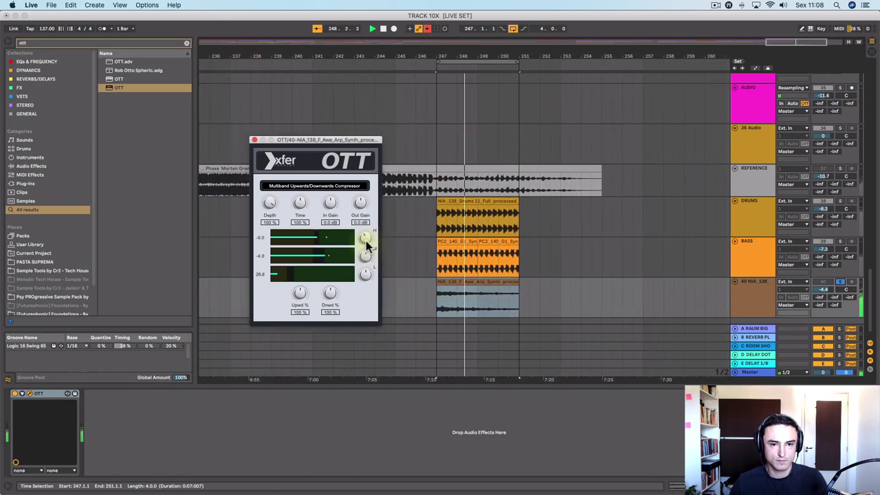
Balance the synth OTT's H and M band levels by ear, leaving M slightly raised.
{"action": "left_click", "coordinate": [365, 241]}
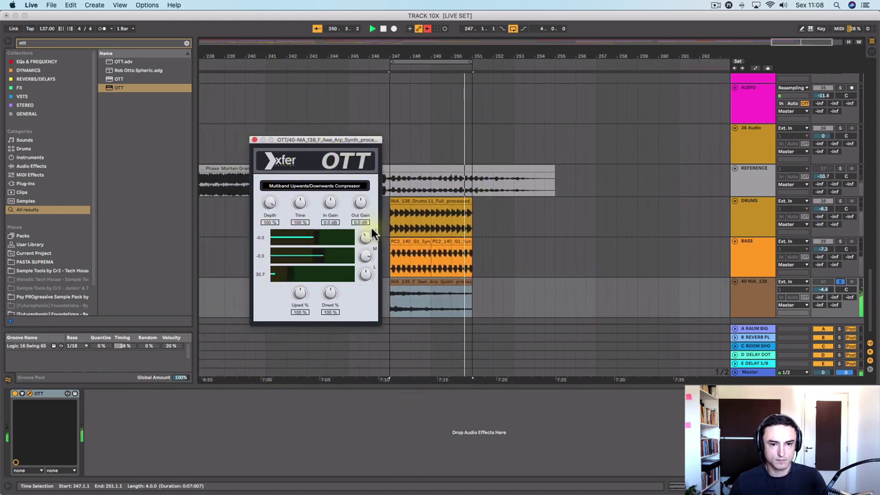
{"action": "left_click", "coordinate": [366, 240]}
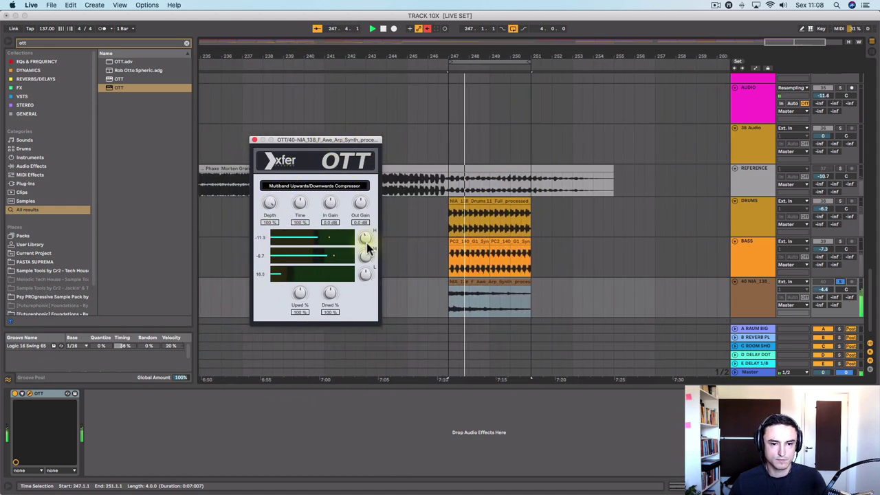
{"action": "left_click", "coordinate": [366, 244]}
{"action": "left_click", "coordinate": [365, 239]}
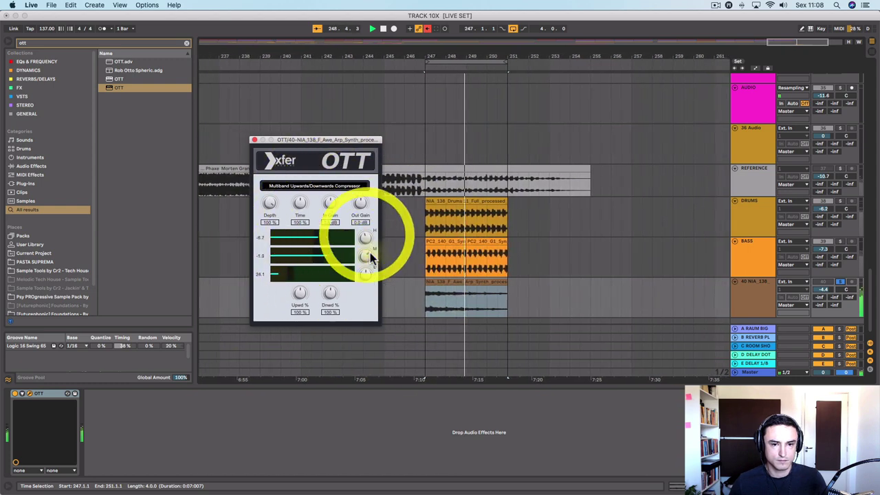
{"action": "left_click", "coordinate": [368, 255]}
{"action": "left_click", "coordinate": [364, 240]}
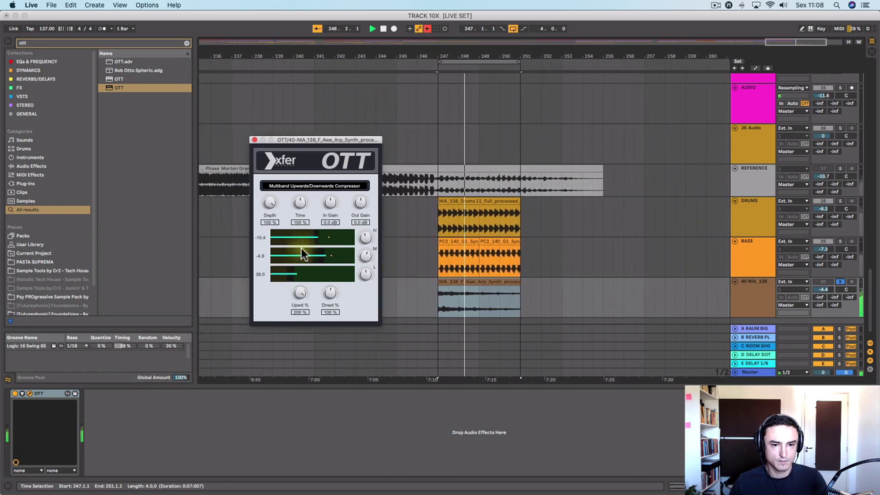
Try the synth OTT with upward compression at 60 % and downward compression at 200 %.
{"action": "left_click_drag", "start_coordinate": [299, 293], "coordinate": [299, 297]}
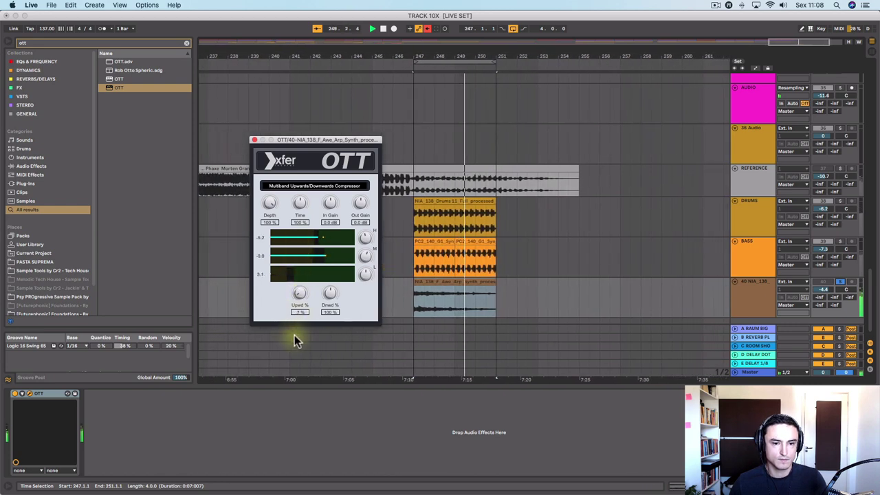
{"action": "left_click_drag", "start_coordinate": [295, 335], "coordinate": [295, 315]}
{"action": "left_click_drag", "start_coordinate": [334, 294], "coordinate": [335, 258]}
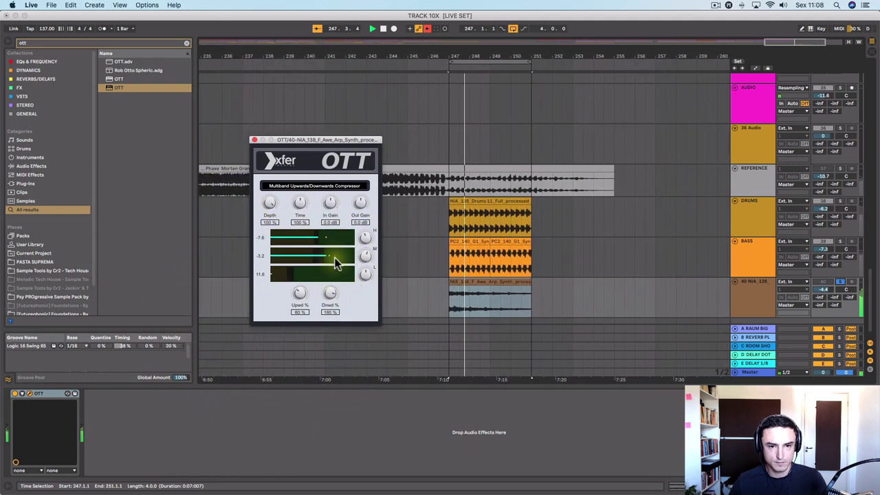
{"action": "left_click_drag", "start_coordinate": [334, 264], "coordinate": [372, 275]}
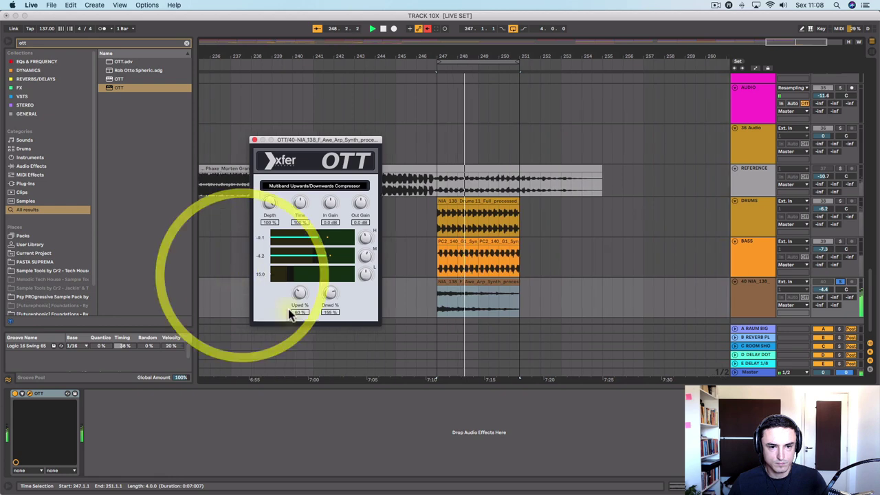
{"action": "left_click", "coordinate": [330, 294]}
{"action": "left_click_drag", "start_coordinate": [329, 296], "coordinate": [341, 268]}
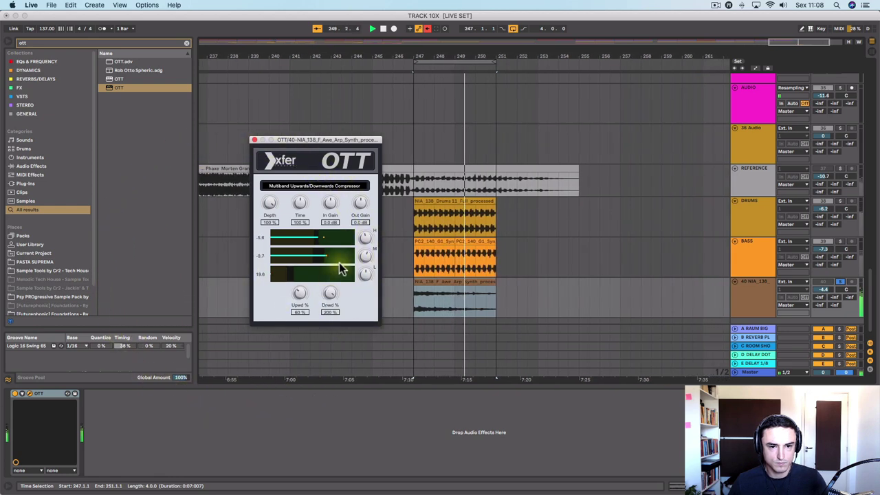
Compare the synth OTT's compression extremes, then set upward to 118 % and downward to 63 %.
{"action": "left_click_drag", "start_coordinate": [299, 294], "coordinate": [306, 218]}
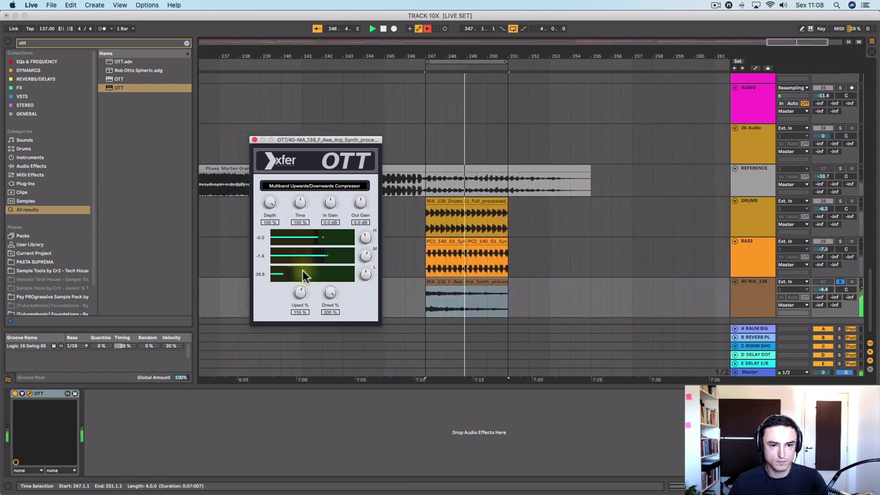
{"action": "left_click_drag", "start_coordinate": [303, 270], "coordinate": [309, 242]}
{"action": "left_click_drag", "start_coordinate": [332, 293], "coordinate": [328, 345]}
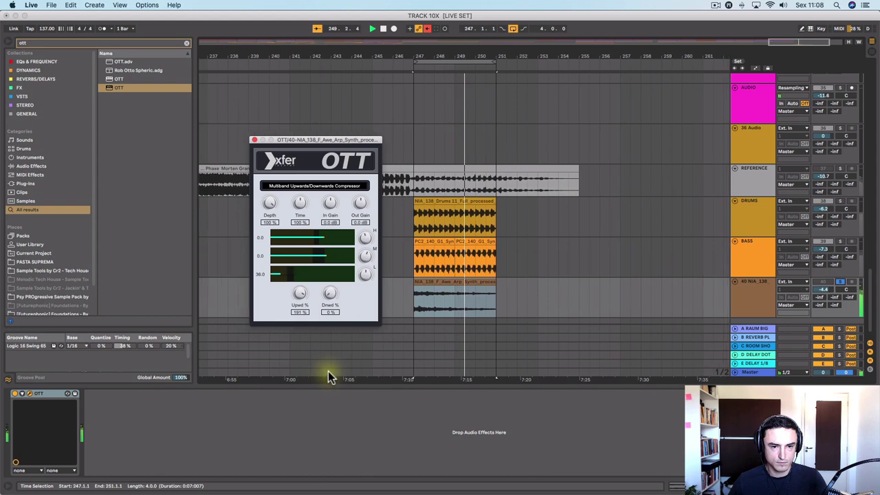
{"action": "left_click", "coordinate": [328, 371]}
{"action": "left_click_drag", "start_coordinate": [330, 295], "coordinate": [329, 257]}
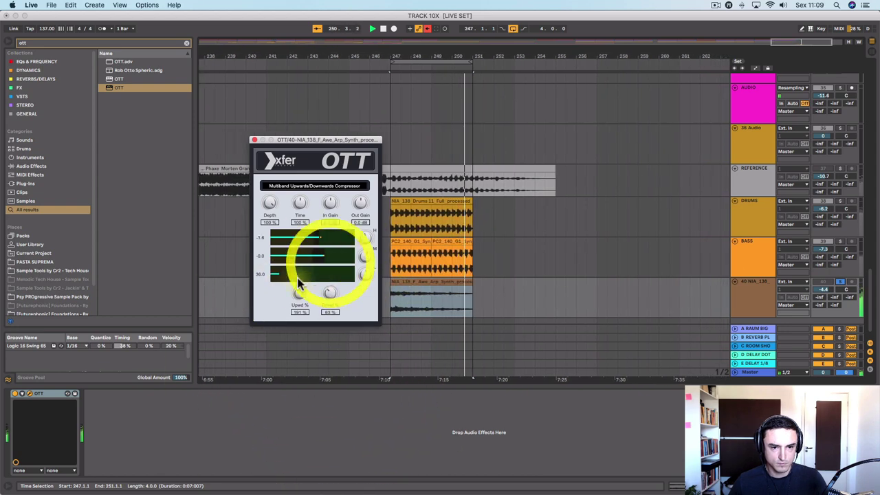
{"action": "left_click_drag", "start_coordinate": [300, 294], "coordinate": [298, 323]}
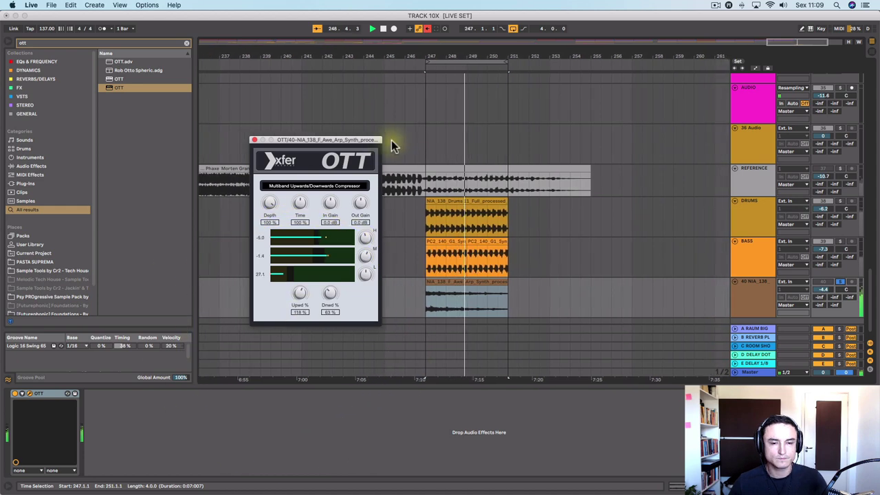
Set the synth OTT's Time to 24 % and its Depth to 26 %.
{"action": "left_click_drag", "start_coordinate": [304, 198], "coordinate": [295, 229]}
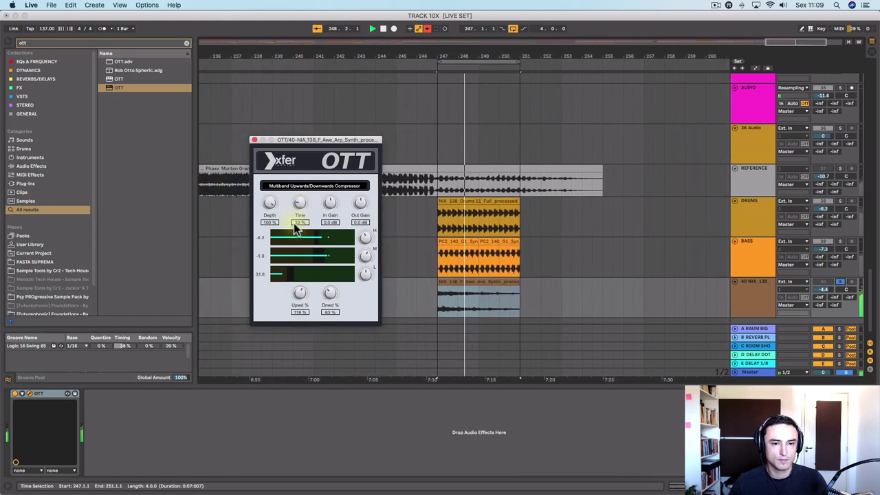
{"action": "left_click_drag", "start_coordinate": [293, 222], "coordinate": [291, 230]}
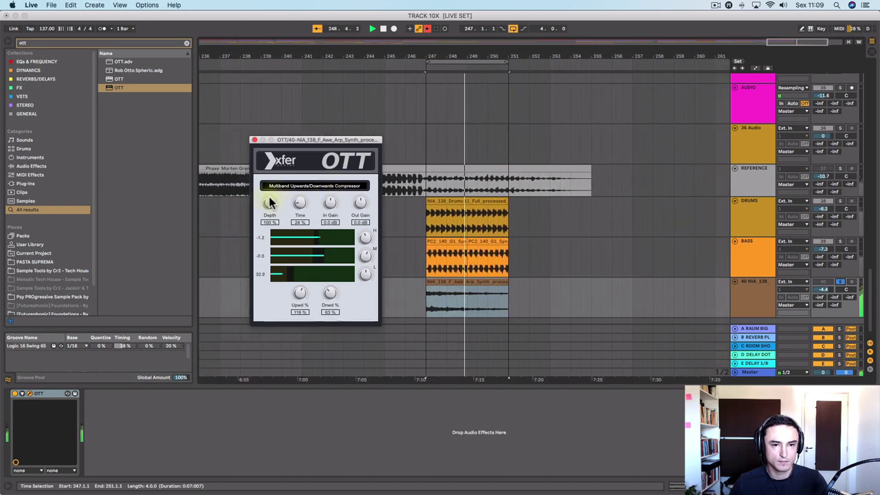
{"action": "left_click_drag", "start_coordinate": [270, 201], "coordinate": [260, 260]}
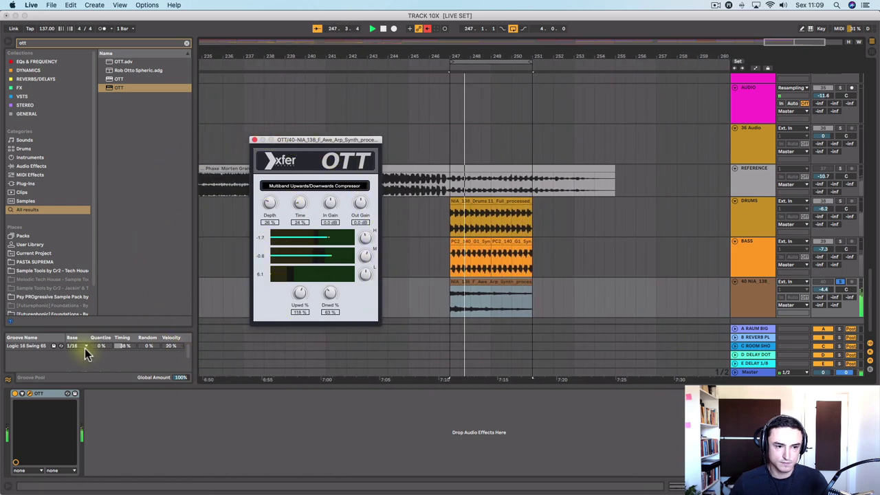
Compare the synth with OTT bypassed and active, and lower the OTT's Out Gain to -2.9 dB.
{"action": "left_click", "coordinate": [15, 395]}
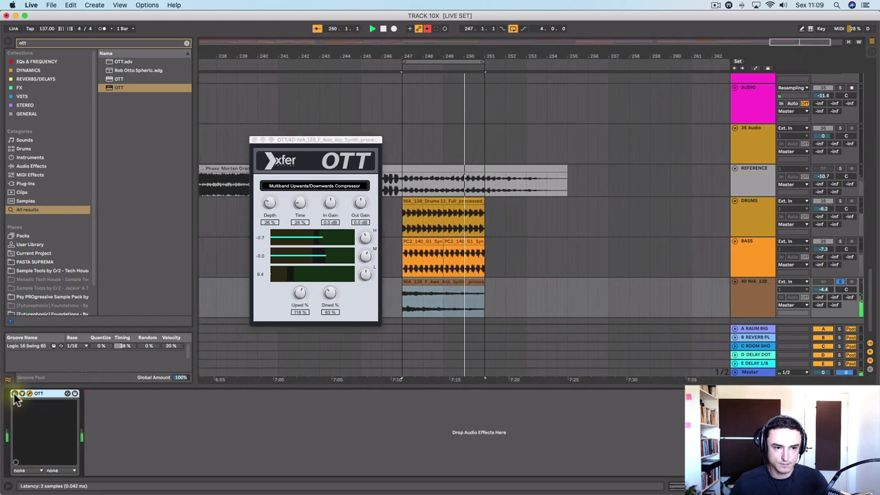
{"action": "left_click", "coordinate": [15, 394]}
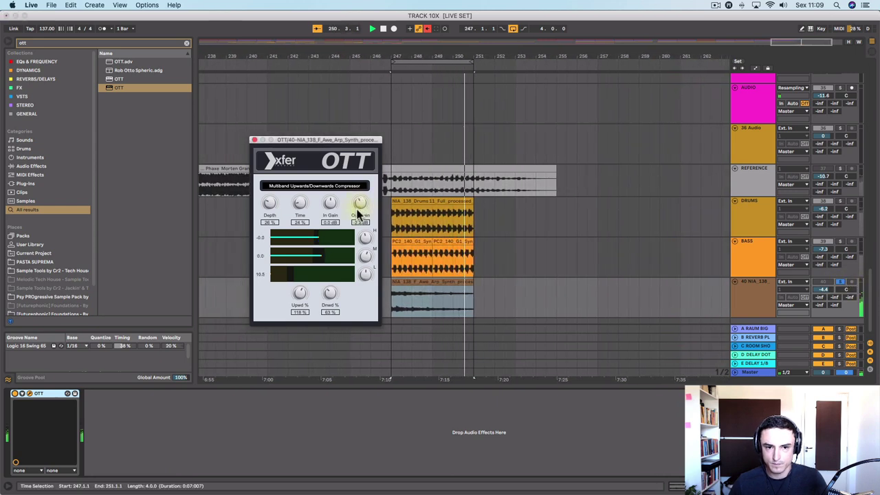
{"action": "left_click_drag", "start_coordinate": [364, 199], "coordinate": [359, 207]}
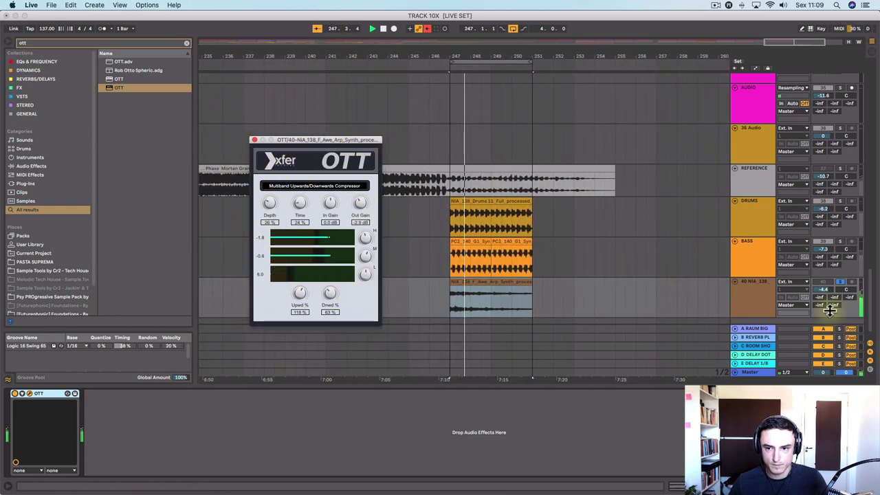
Unsolo the 40 NIA_138 track to hear it in the full mix and switch its OTT off.
{"action": "left_click", "coordinate": [840, 281]}
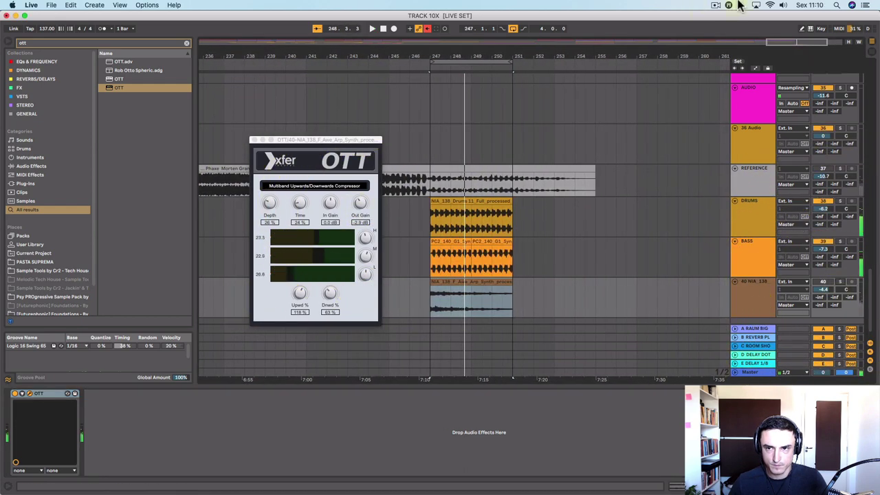
{"action": "left_click", "coordinate": [40, 394]}
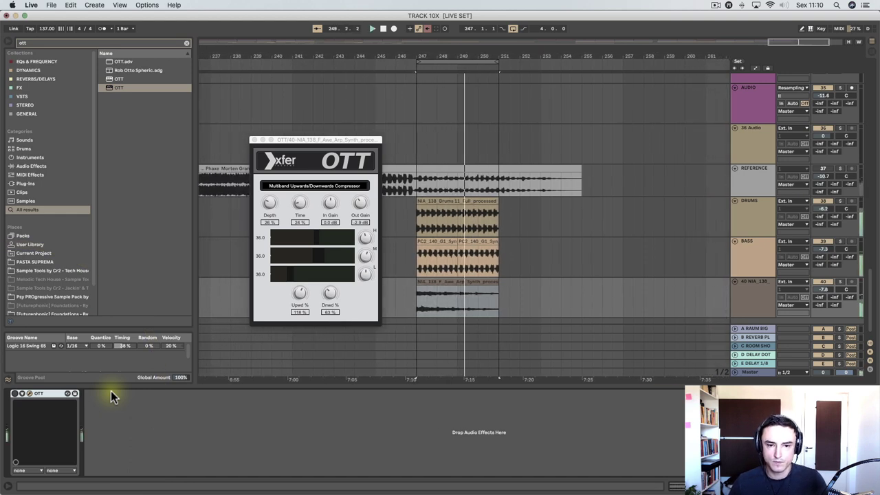
Switch the OTT on the 40 NIA_138 track back on to hear it in the full mix.
{"action": "left_click", "coordinate": [15, 394]}
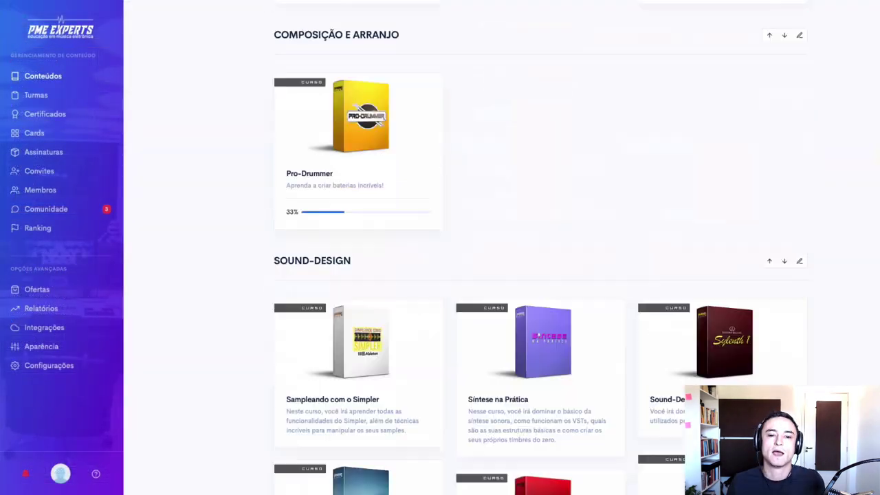
On the PME Experts site, open the A Arte da Compressão course under Mixagem e Masterização and review the lessons in its four modules.
{"action": "scroll", "coordinate": [542, 250], "scroll_direction": "down", "scroll_amount": 10}
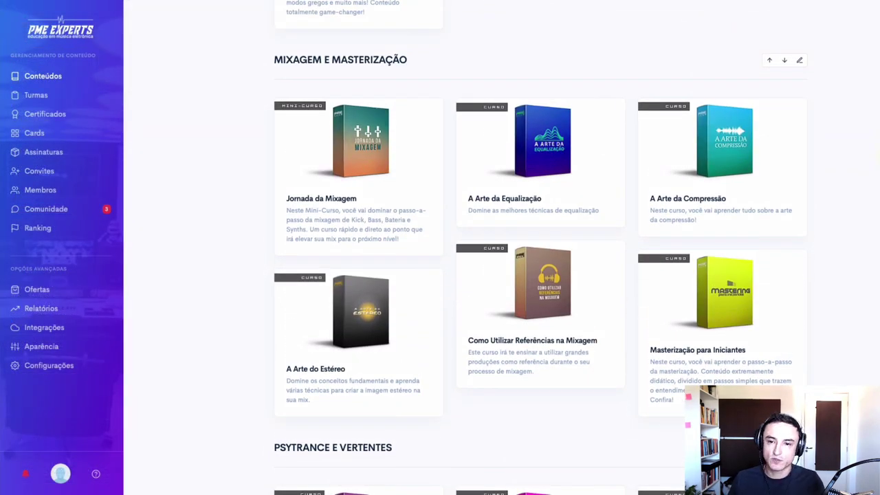
{"action": "left_click", "coordinate": [763, 150]}
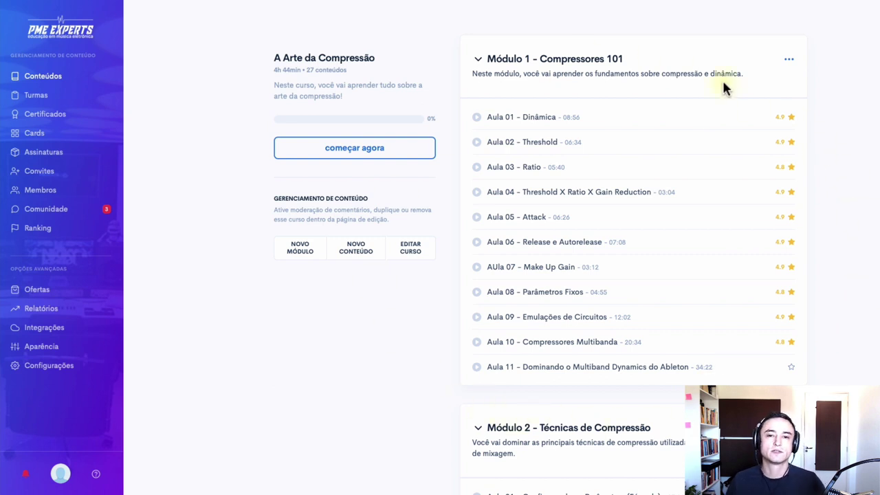
{"action": "scroll", "coordinate": [688, 121], "scroll_direction": "down", "scroll_amount": 6}
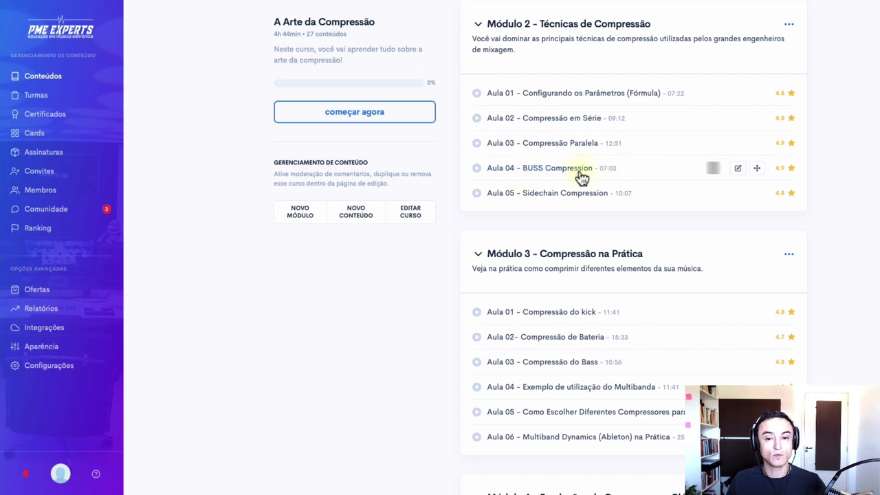
{"action": "scroll", "coordinate": [581, 172], "scroll_direction": "down", "scroll_amount": 3}
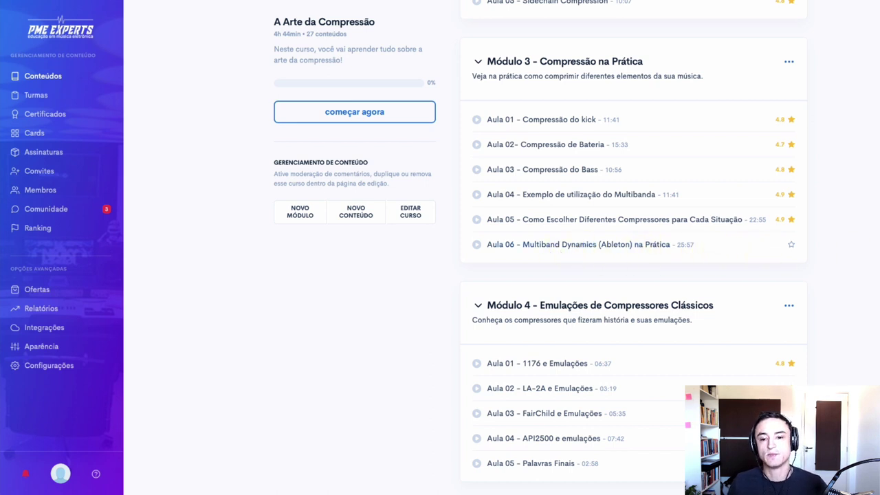
{"action": "scroll", "coordinate": [874, 242], "scroll_direction": "down", "scroll_amount": 1}
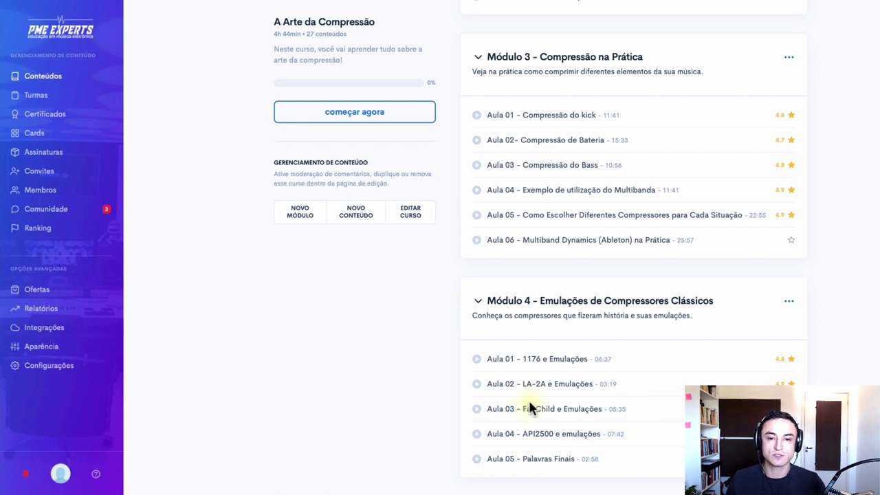
{"action": "scroll", "coordinate": [530, 406], "scroll_direction": "up", "scroll_amount": 7}
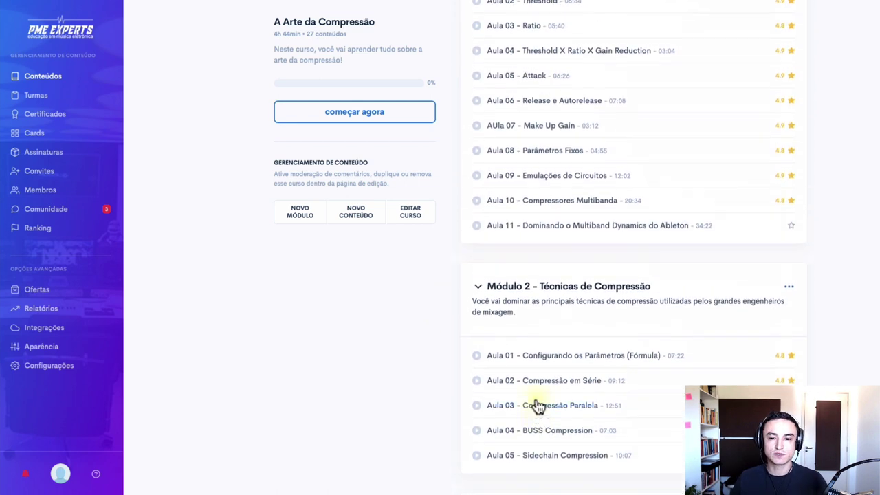
{"action": "scroll", "coordinate": [538, 406], "scroll_direction": "up", "scroll_amount": 1}
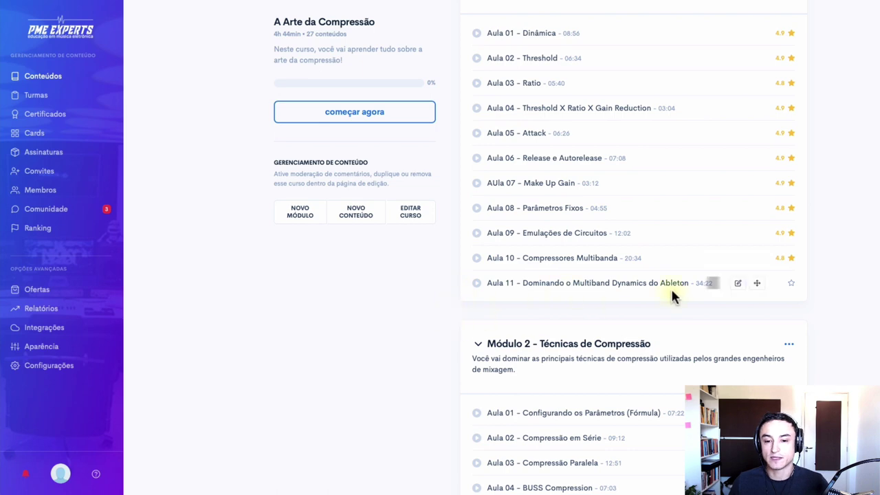
{"action": "scroll", "coordinate": [628, 292], "scroll_direction": "down", "scroll_amount": 7}
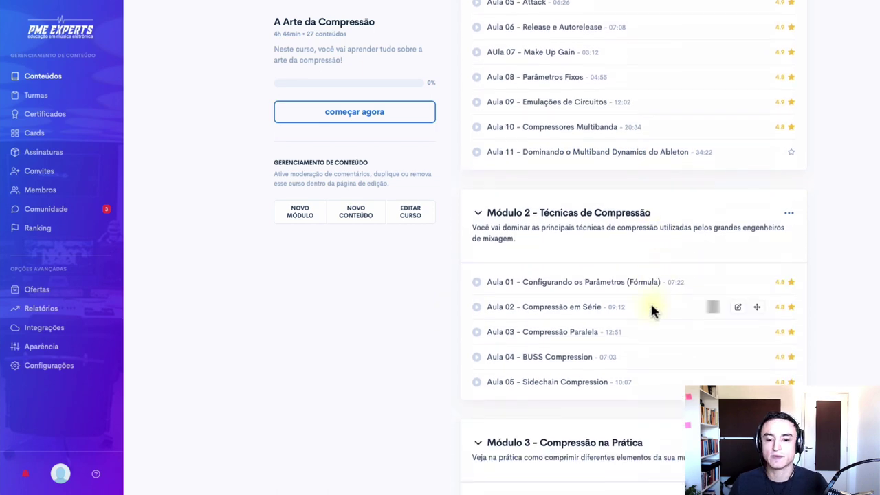